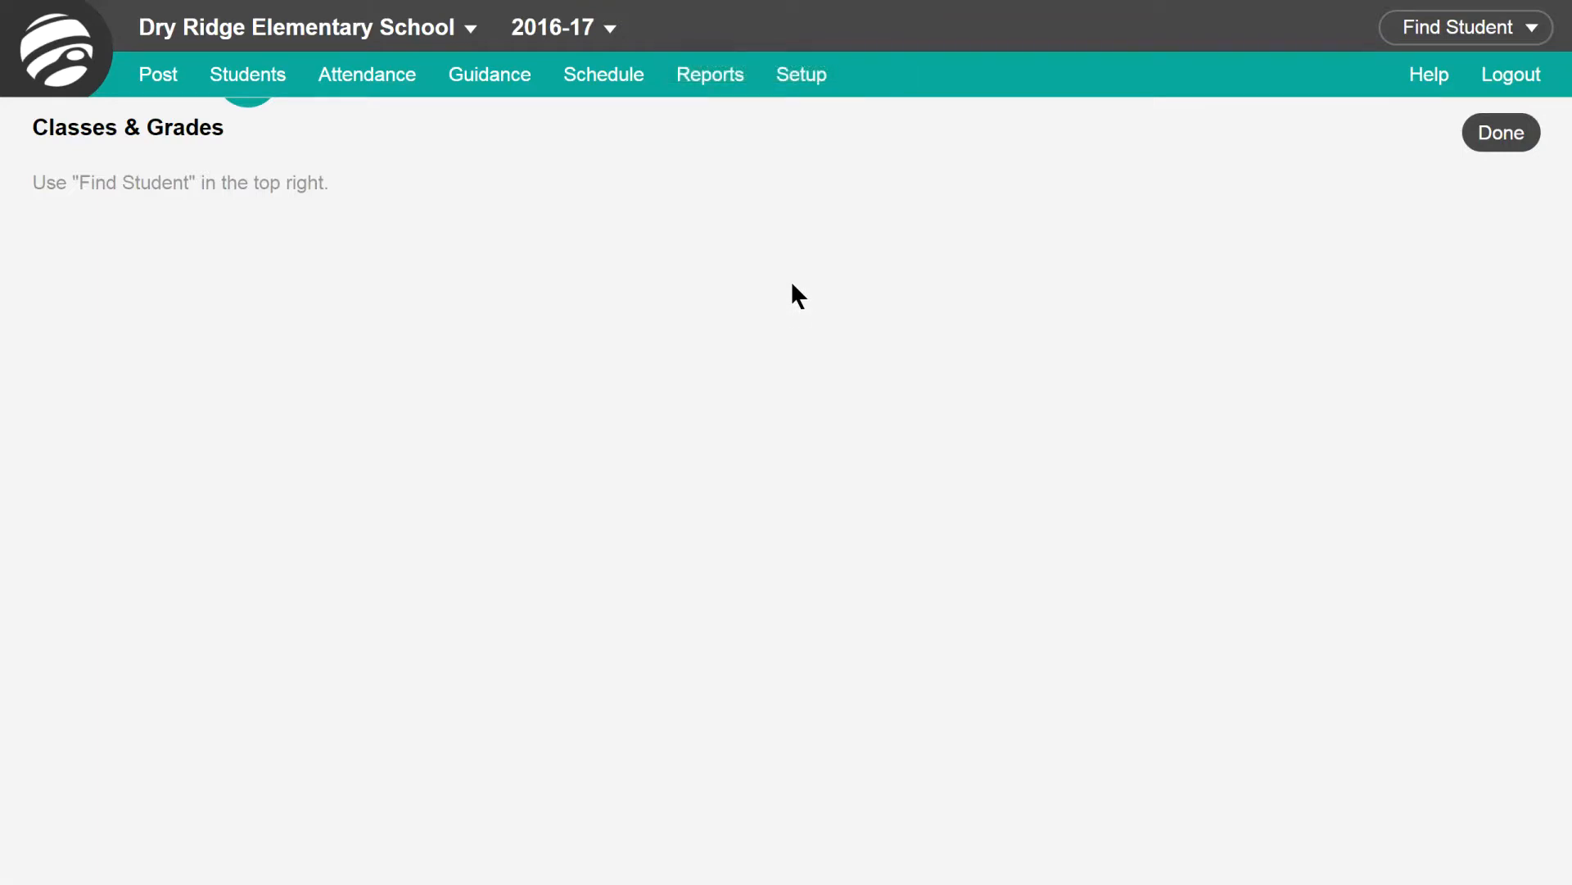
Step: Open the attendance setup page for Dry Ridge Elementary School
left_click(808, 88)
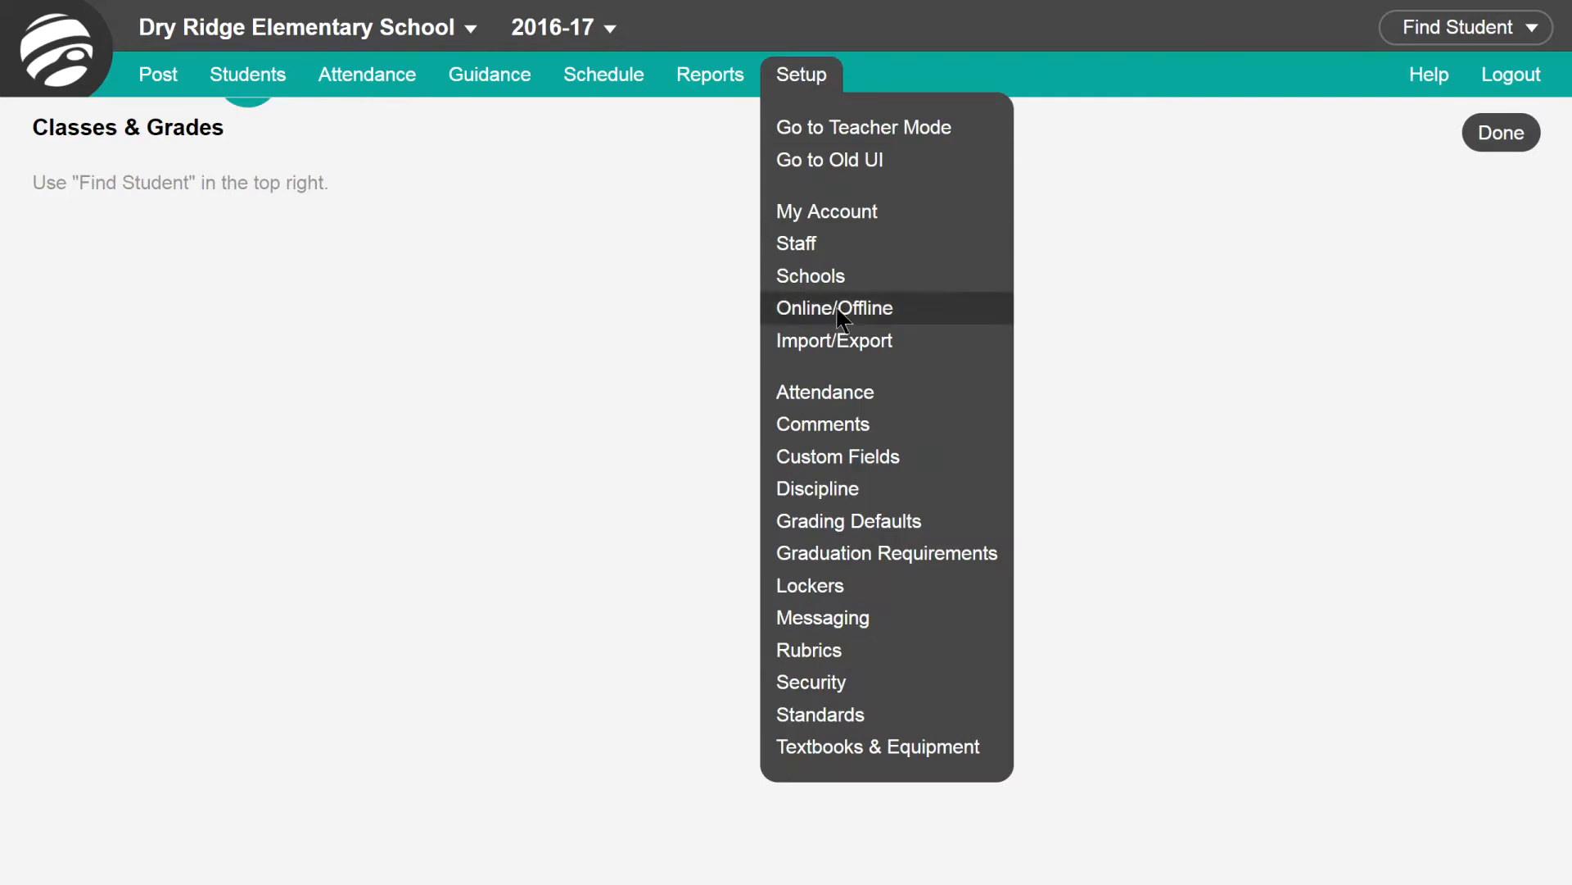
left_click(846, 404)
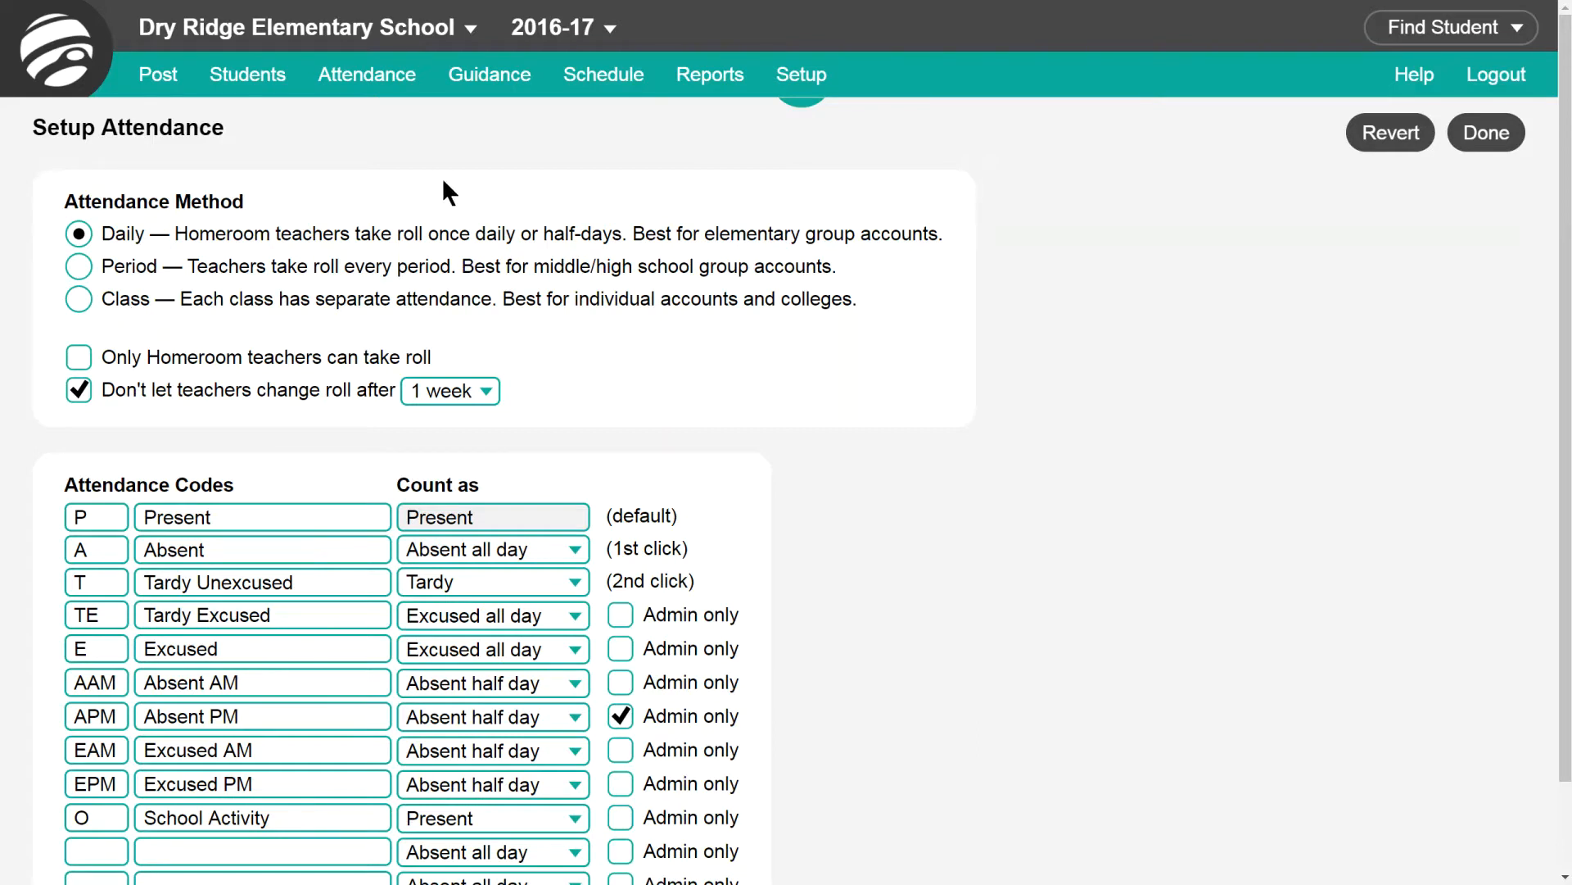
Step: View Big Ivy Academy's attendance setup for comparison, and return to Dry Ridge Elementary School
left_click(464, 30)
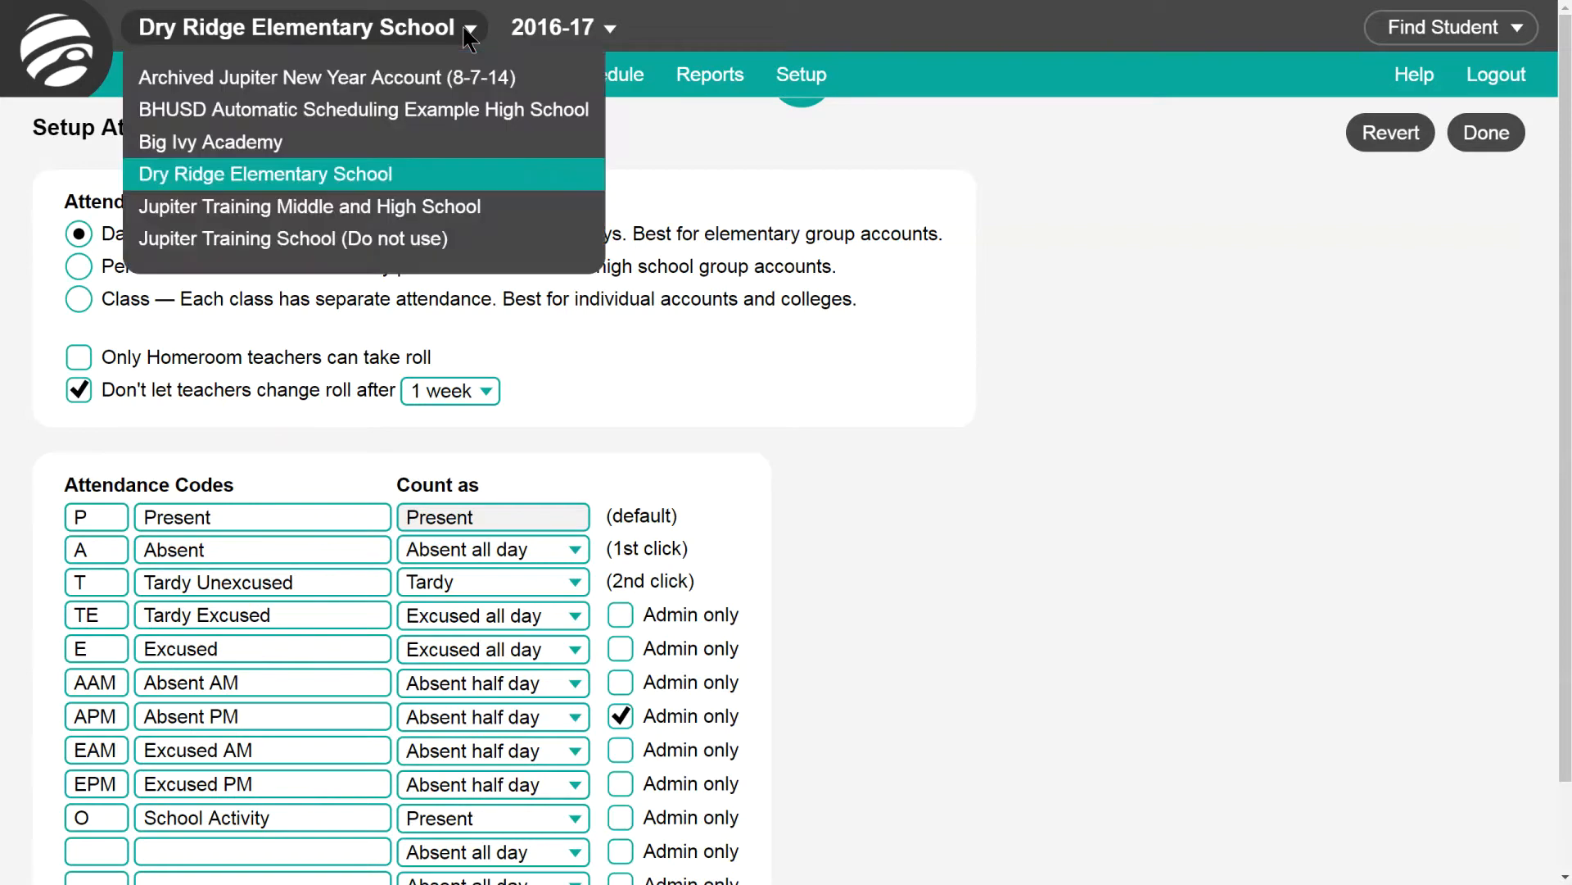
left_click(358, 145)
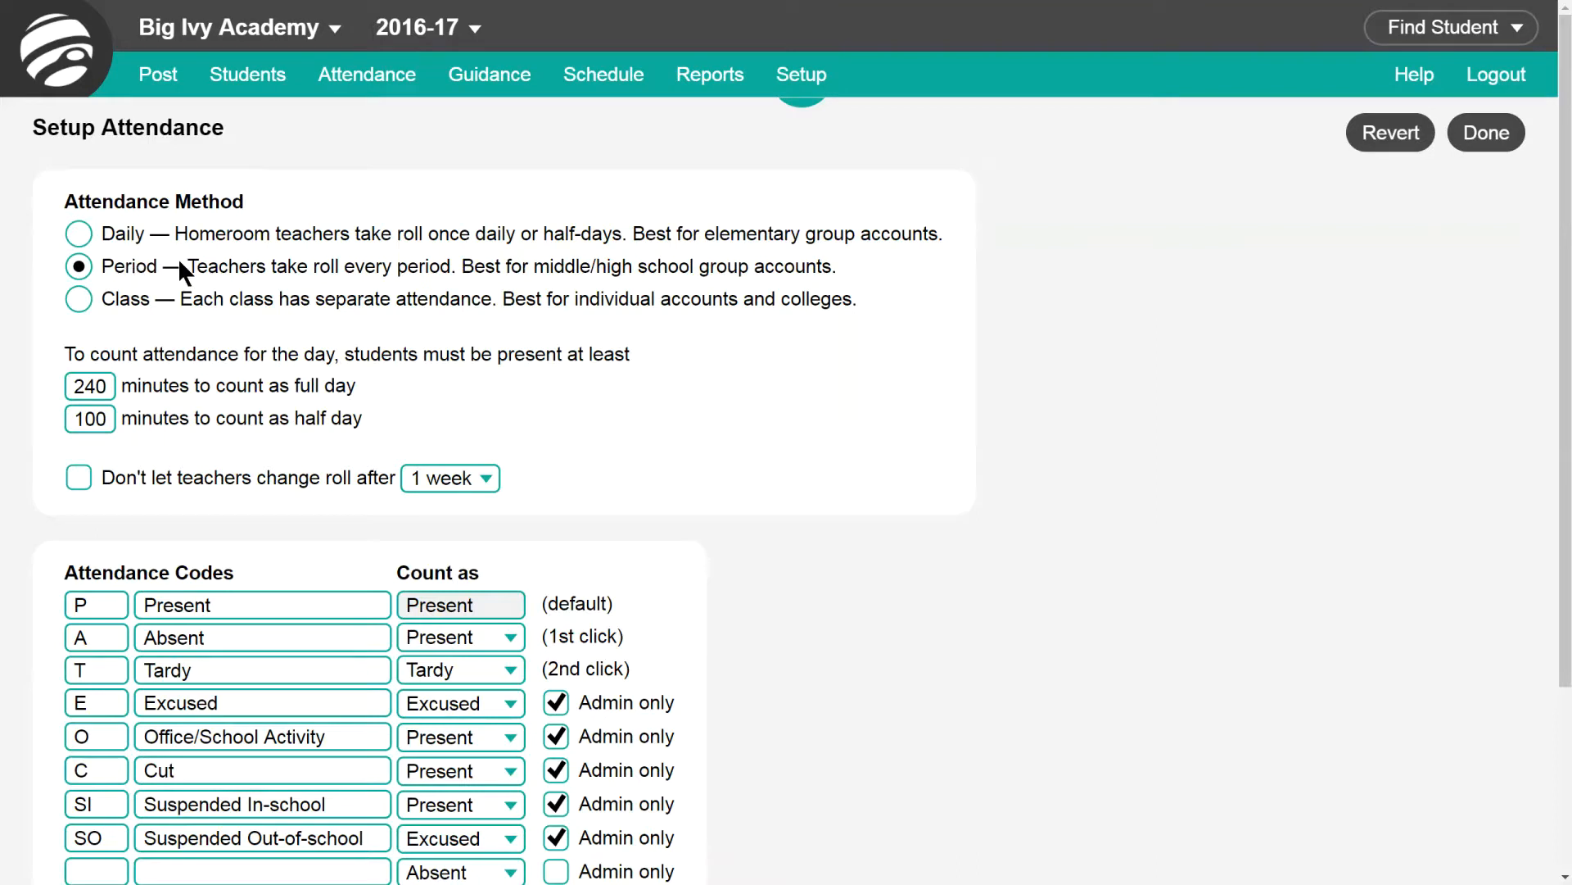
left_click(331, 37)
left_click(266, 174)
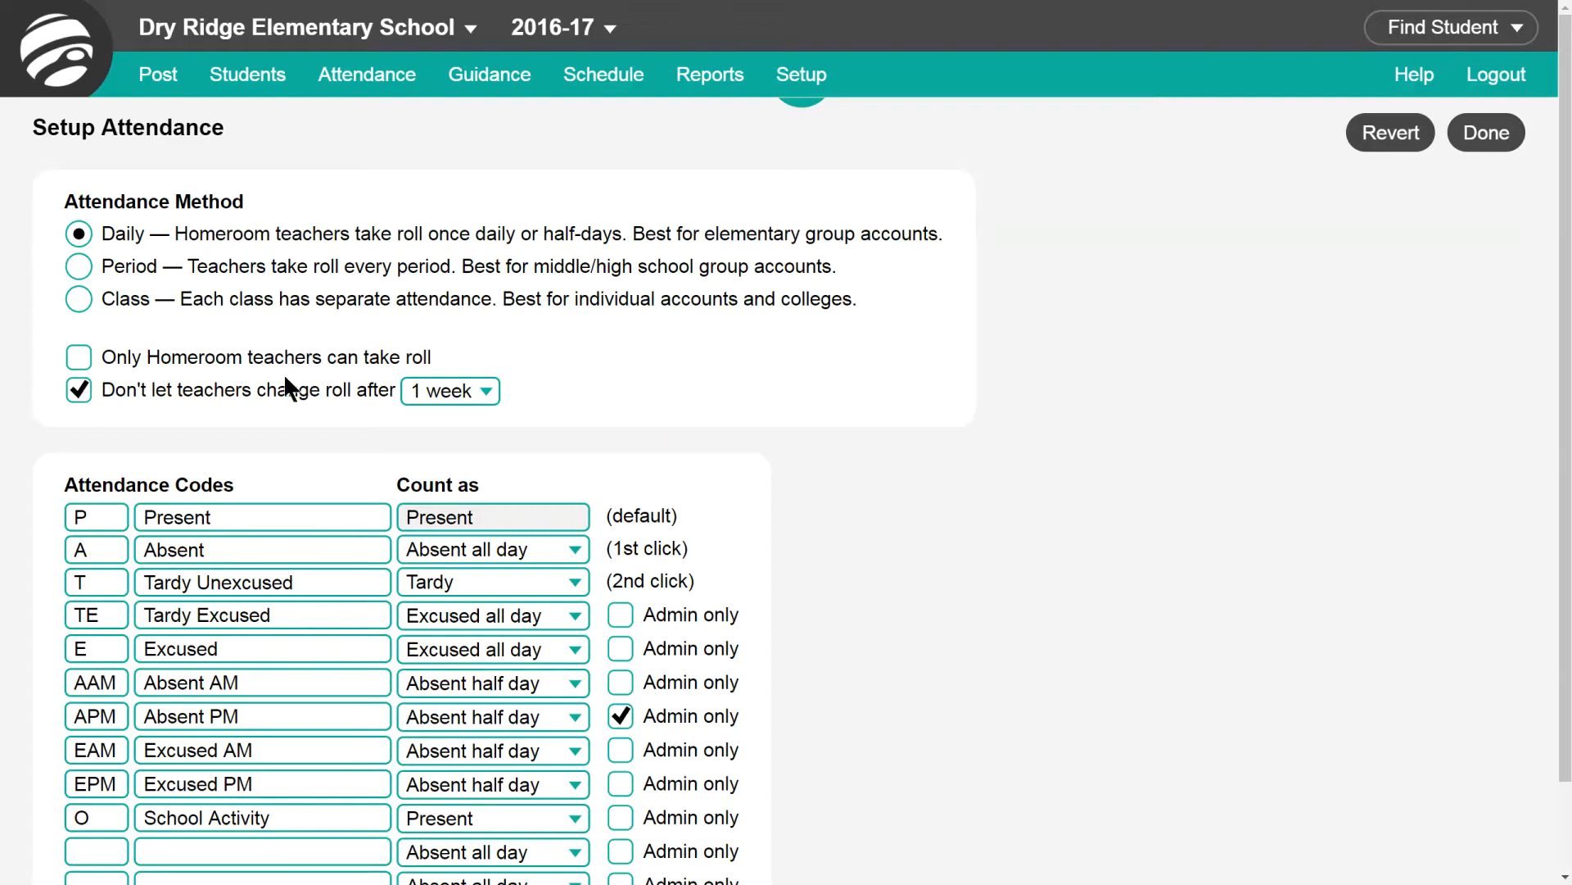
Step: Turn off the restriction that keeps teachers from changing roll after a set period
left_click(488, 390)
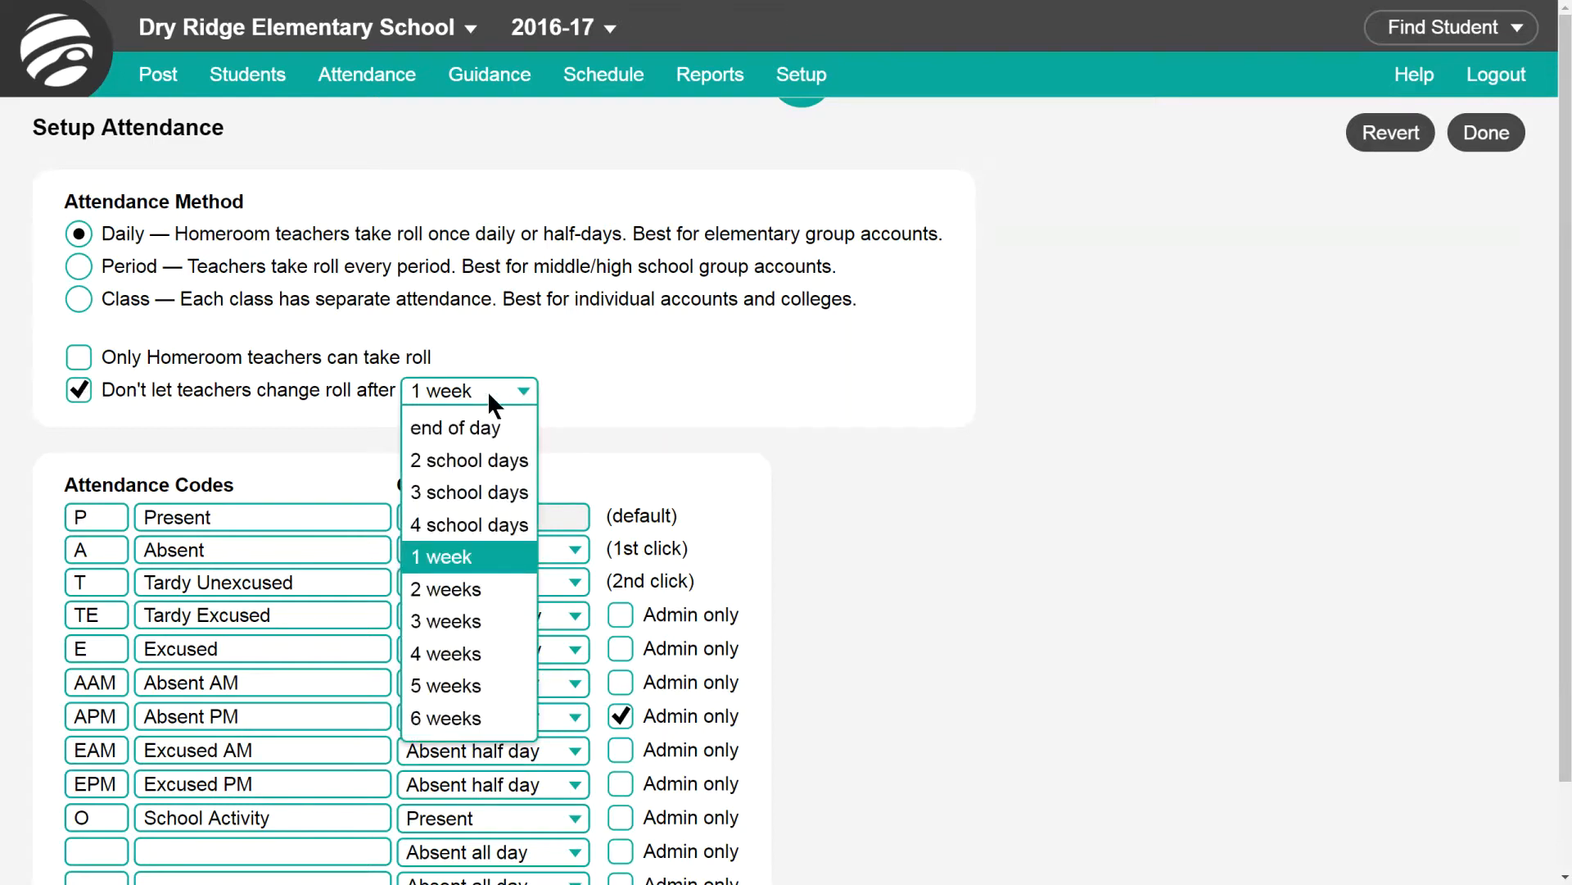
left_click(77, 393)
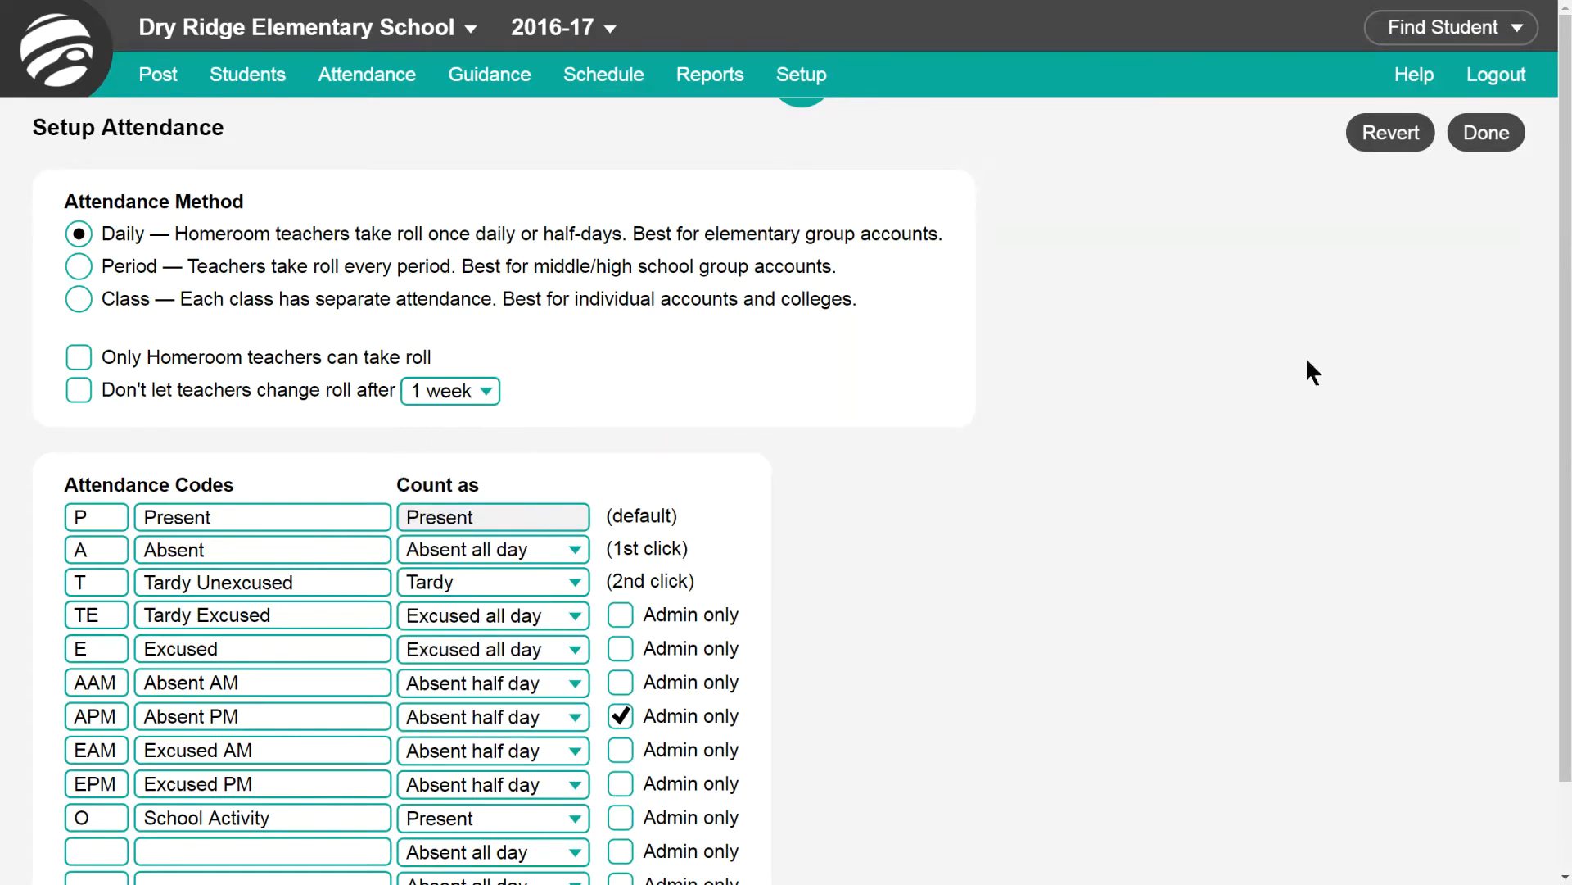
Step: Examine the attendance codes, including the Tardy Excused code's name and its available Count as options
left_click_drag(1570, 251, 1570, 340)
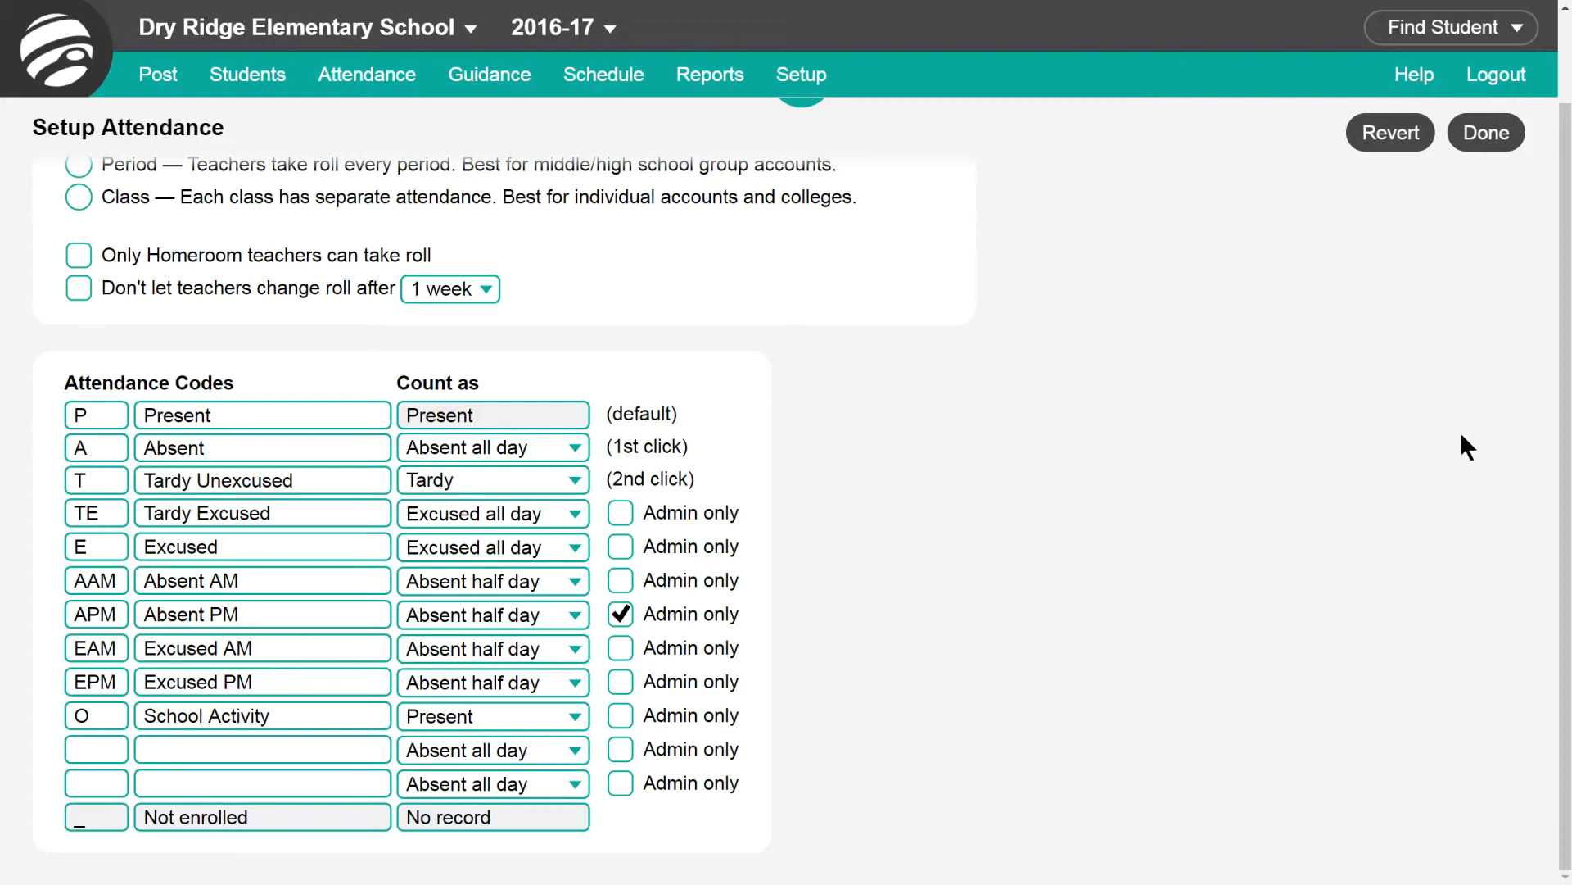
scroll(1566, 467, "up", 2)
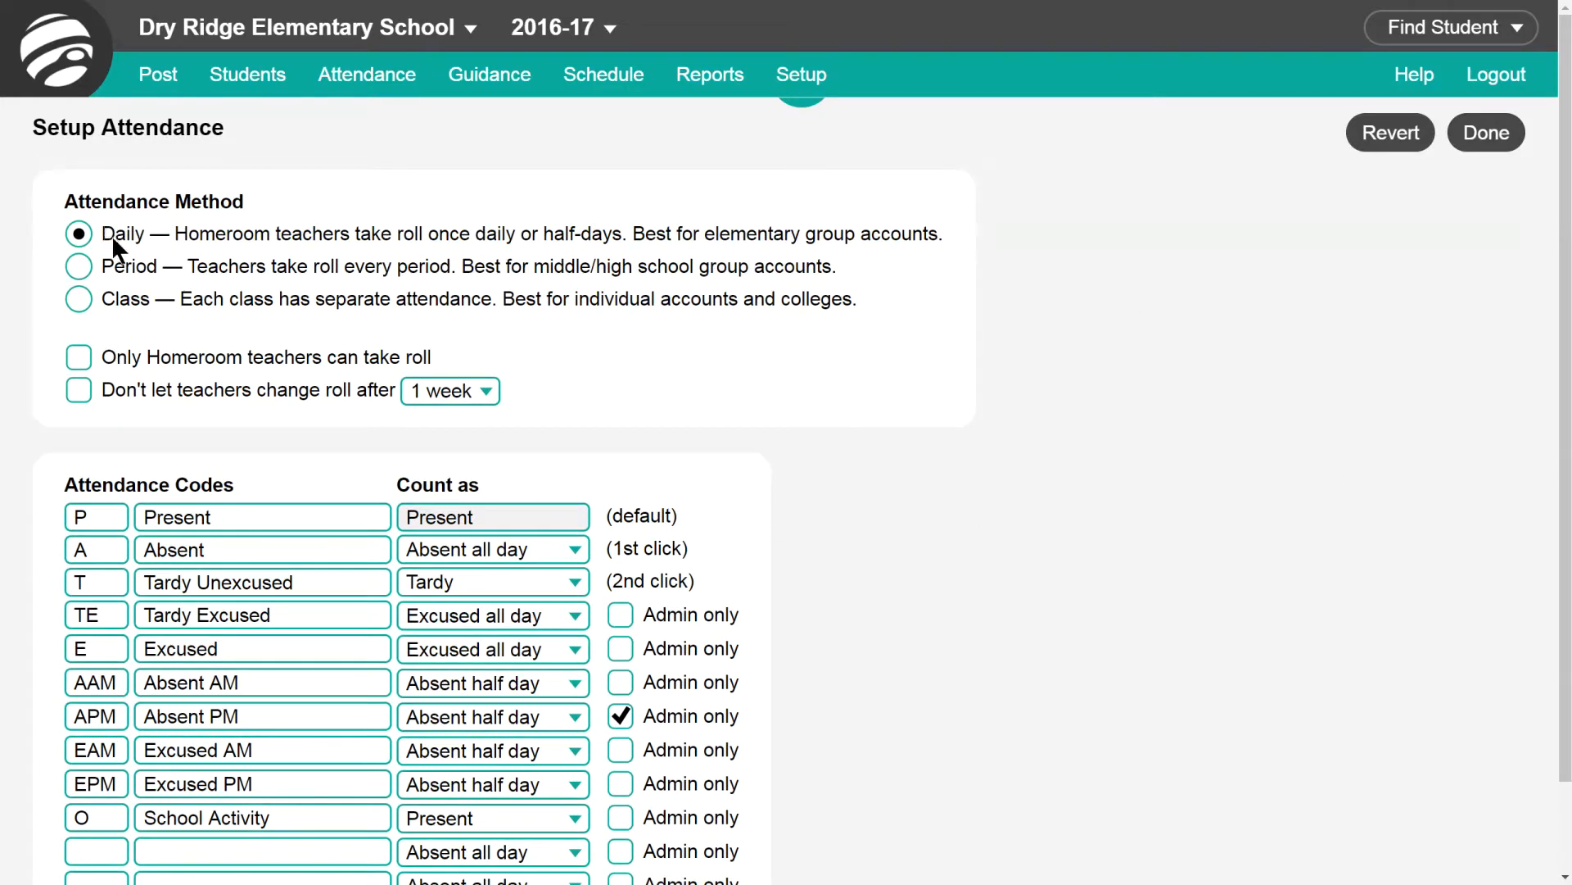
scroll(1564, 270, "down", 1)
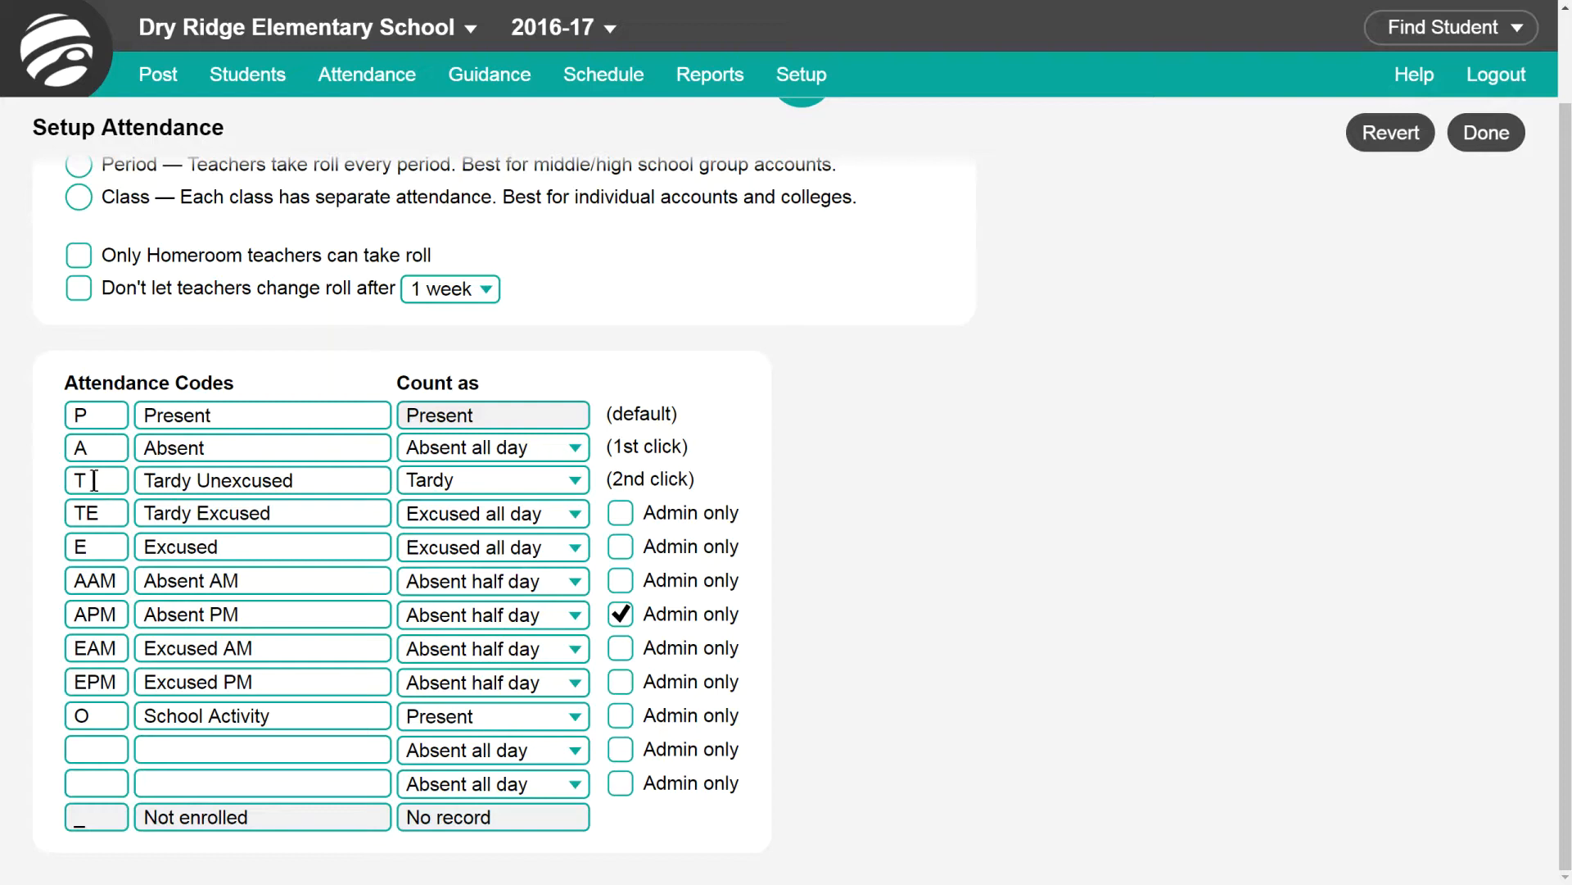
left_click_drag(109, 513, 77, 513)
left_click(282, 512)
left_click_drag(274, 513, 154, 512)
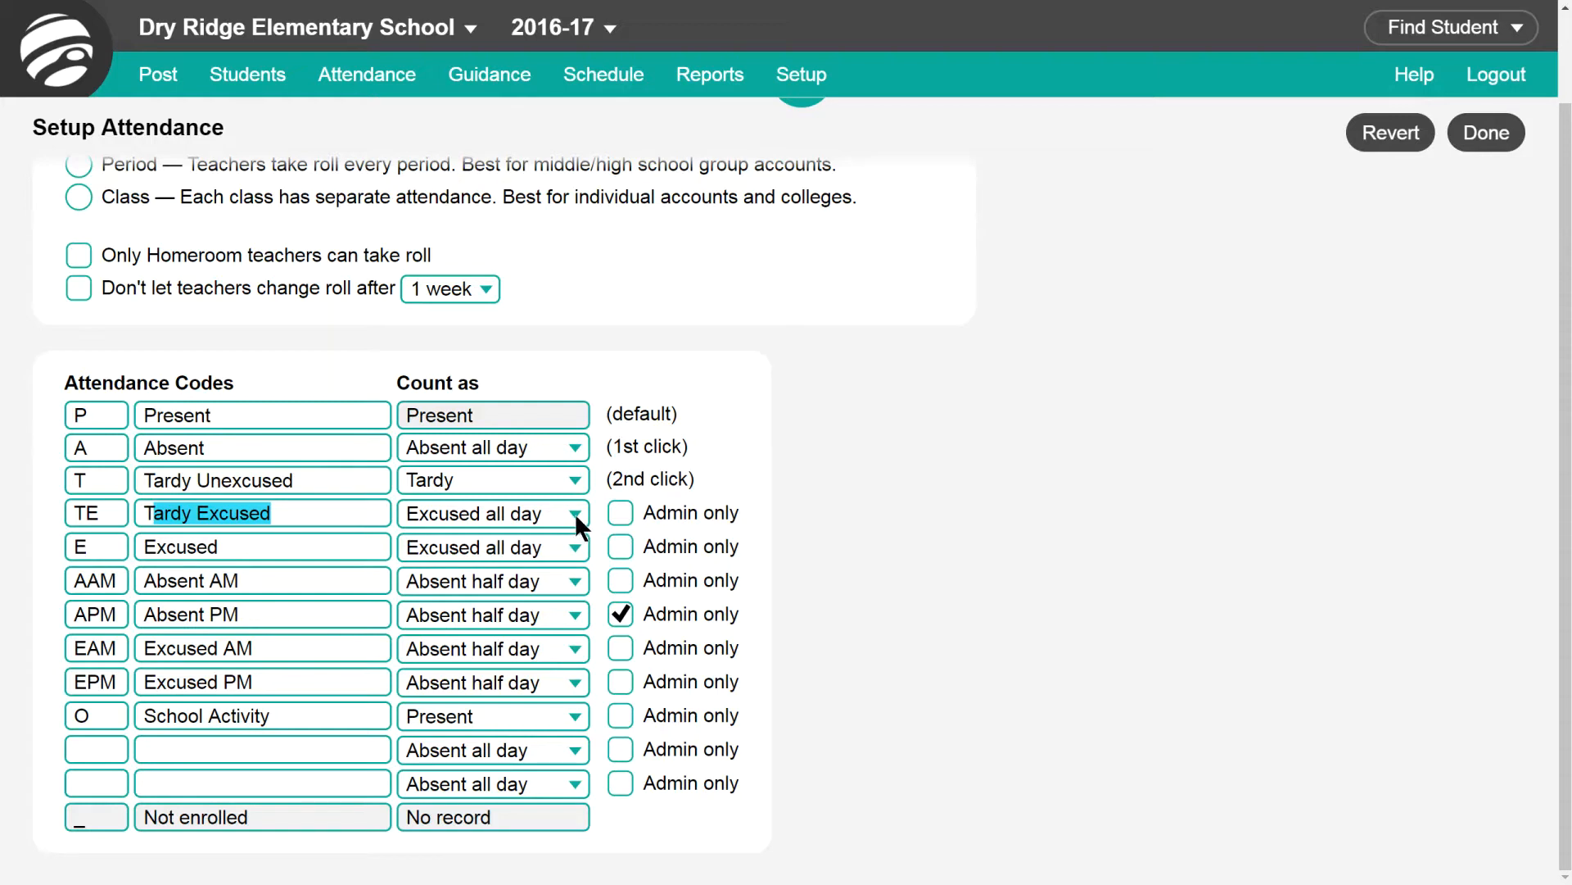
left_click(575, 516)
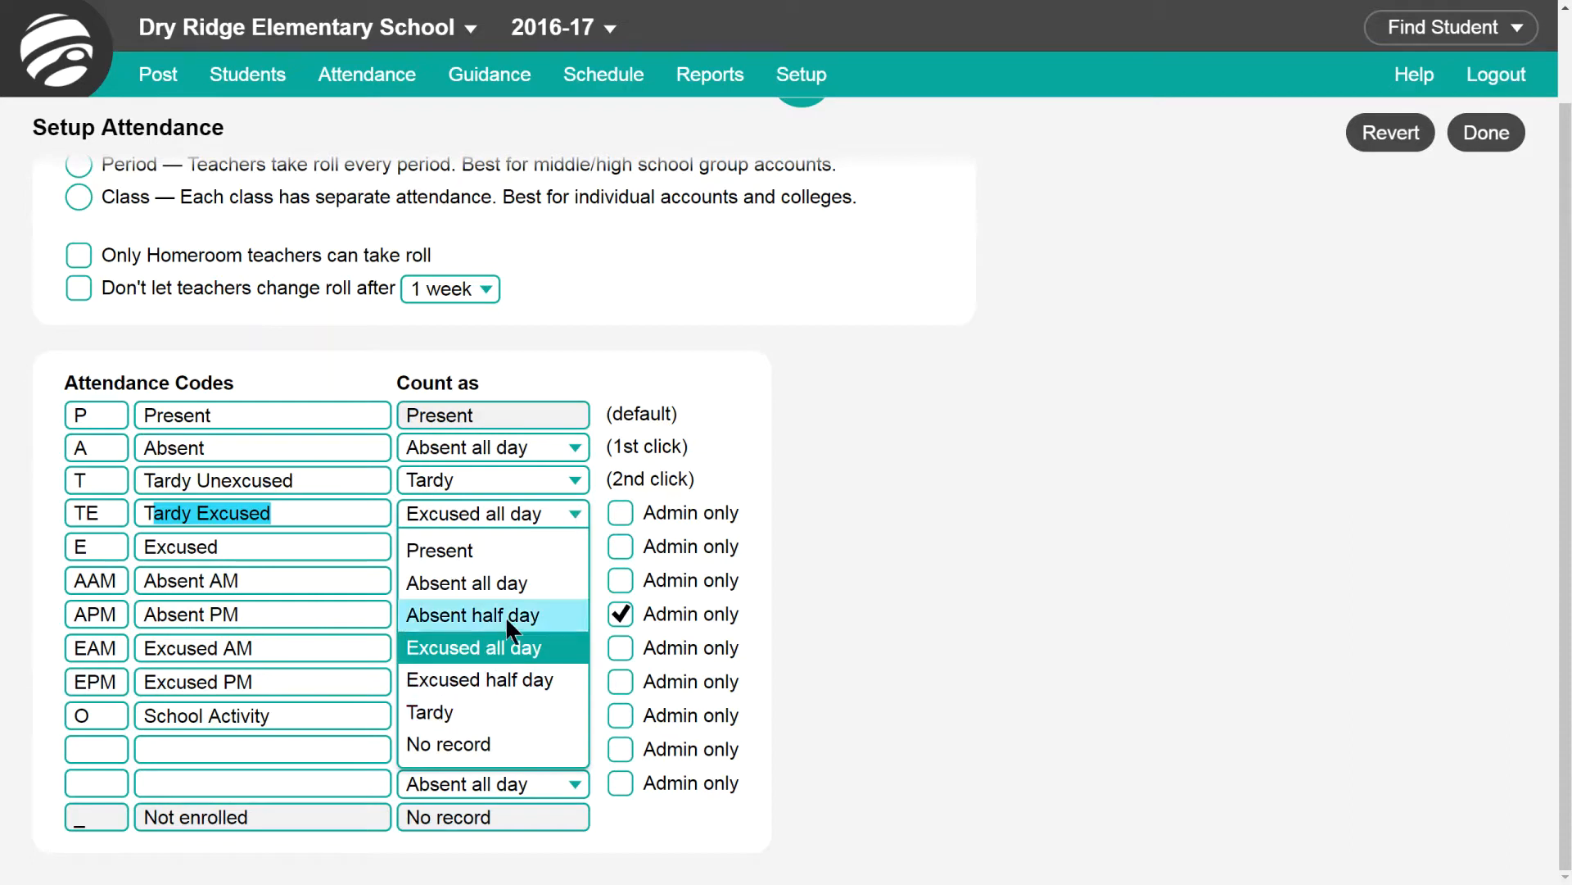
left_click(577, 515)
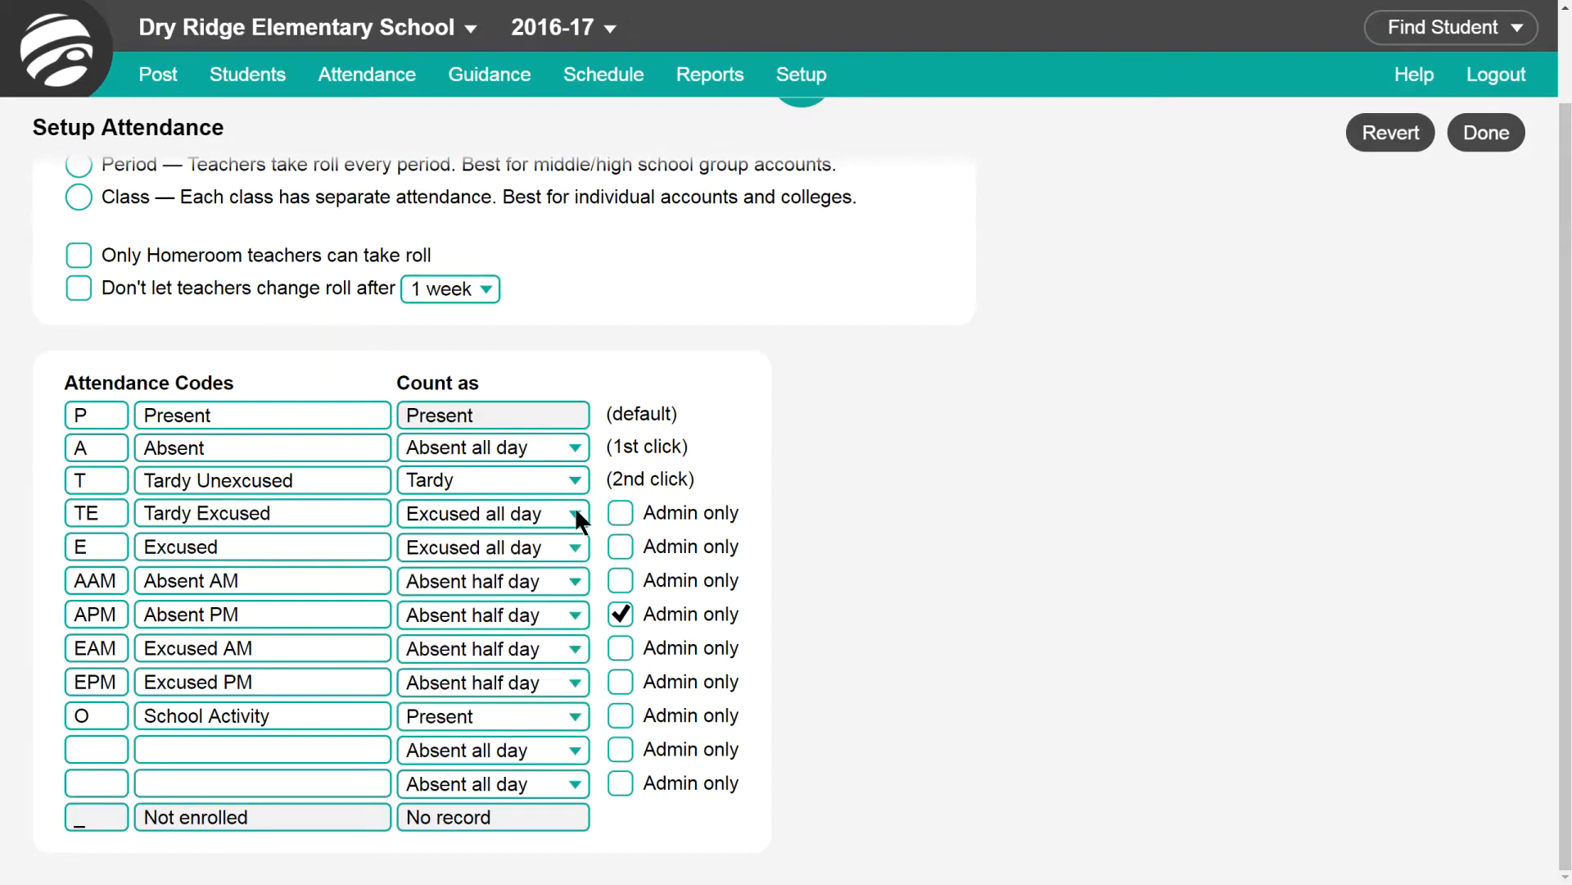
Step: Remove the Admin only restriction from the Absent PM code and inspect the Absent AM entry and the empty code row
left_click(621, 616)
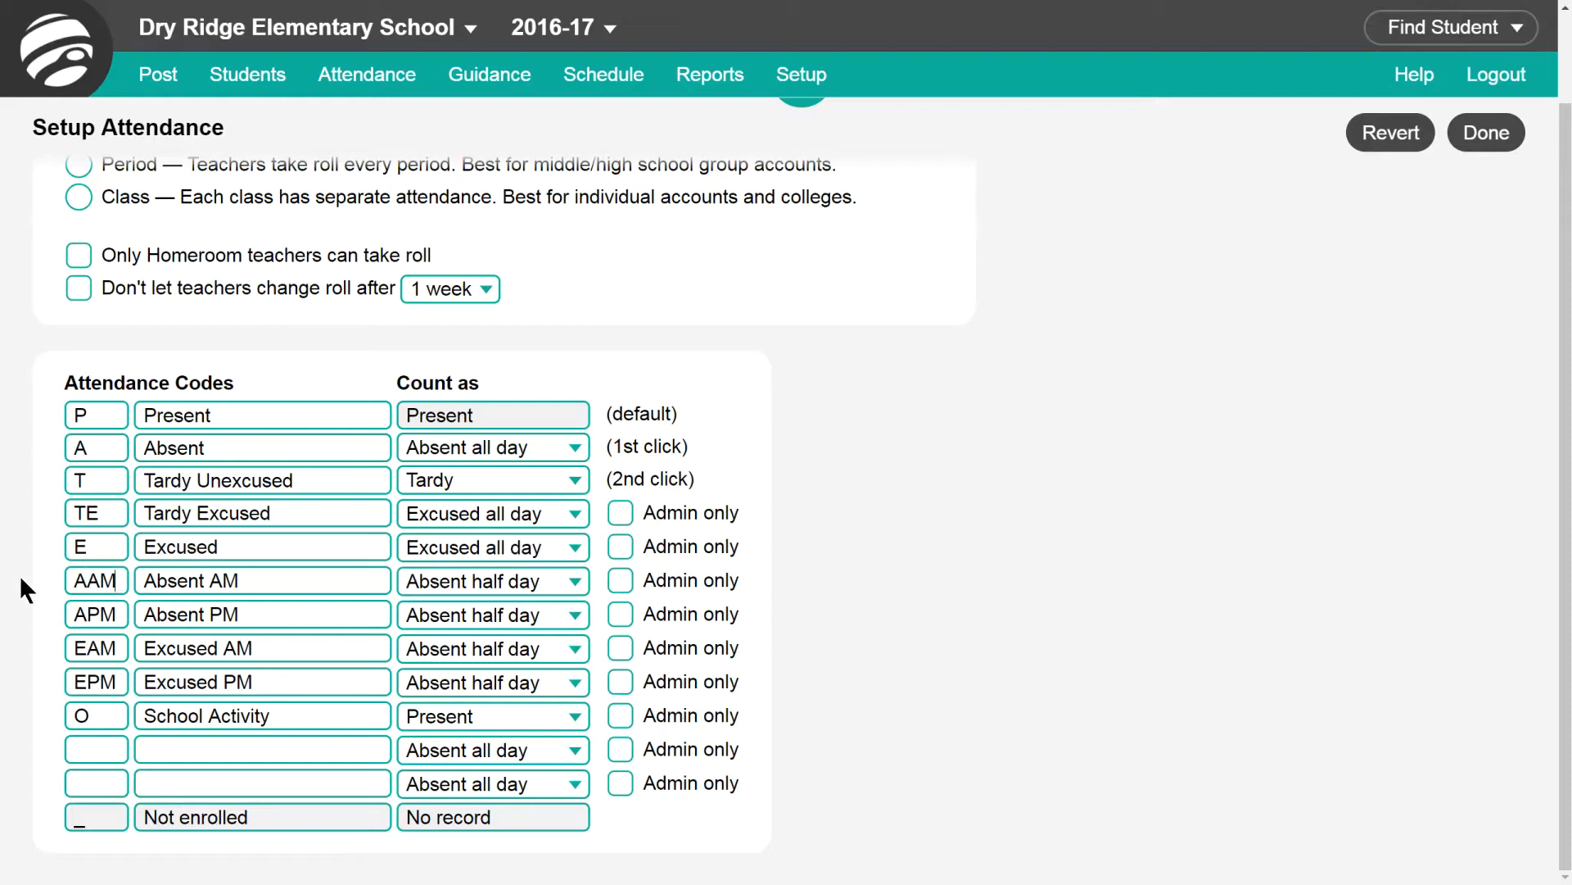
right_click(106, 576)
key("Escape")
double_click(121, 579)
triple_click(245, 580)
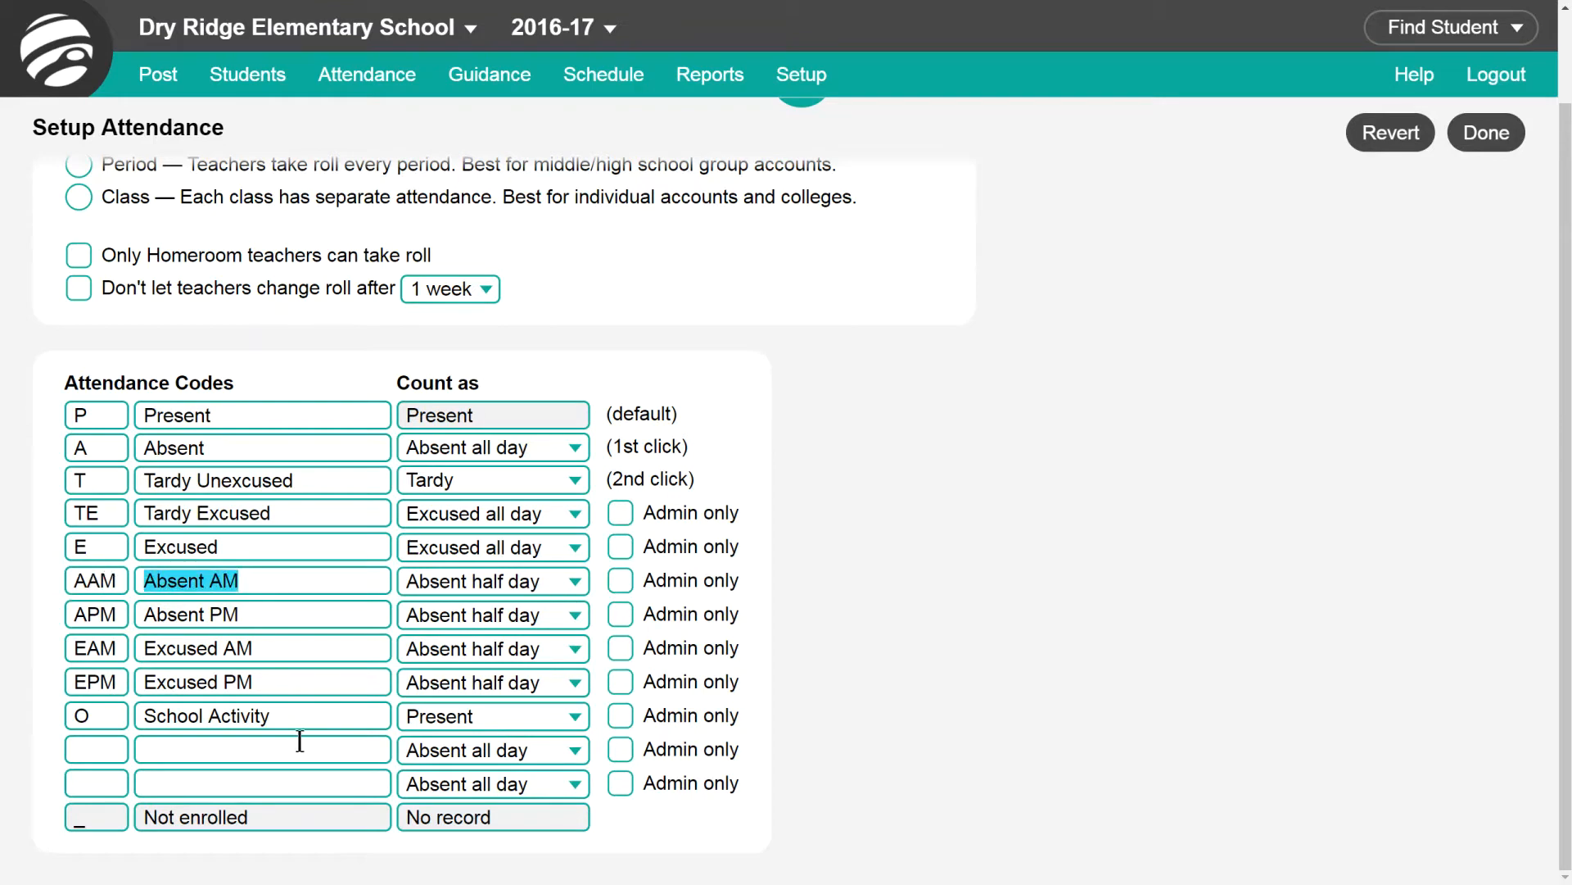
left_click(101, 745)
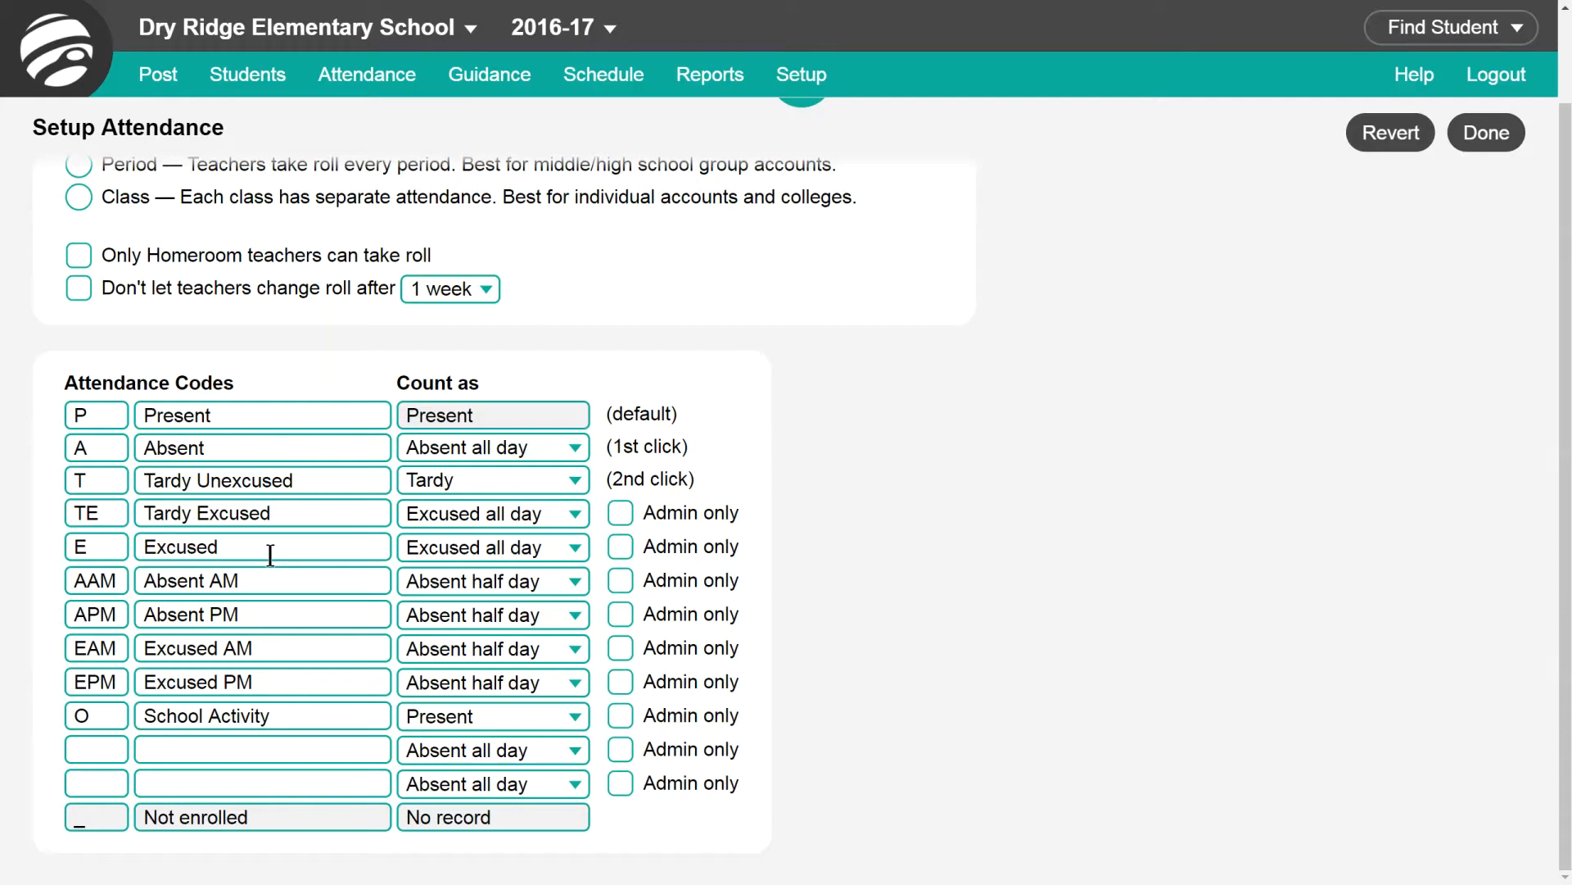
Step: Switch to Big Ivy Academy and remove the Admin only restriction from its E, O, C, SI and SO attendance codes
left_click(469, 34)
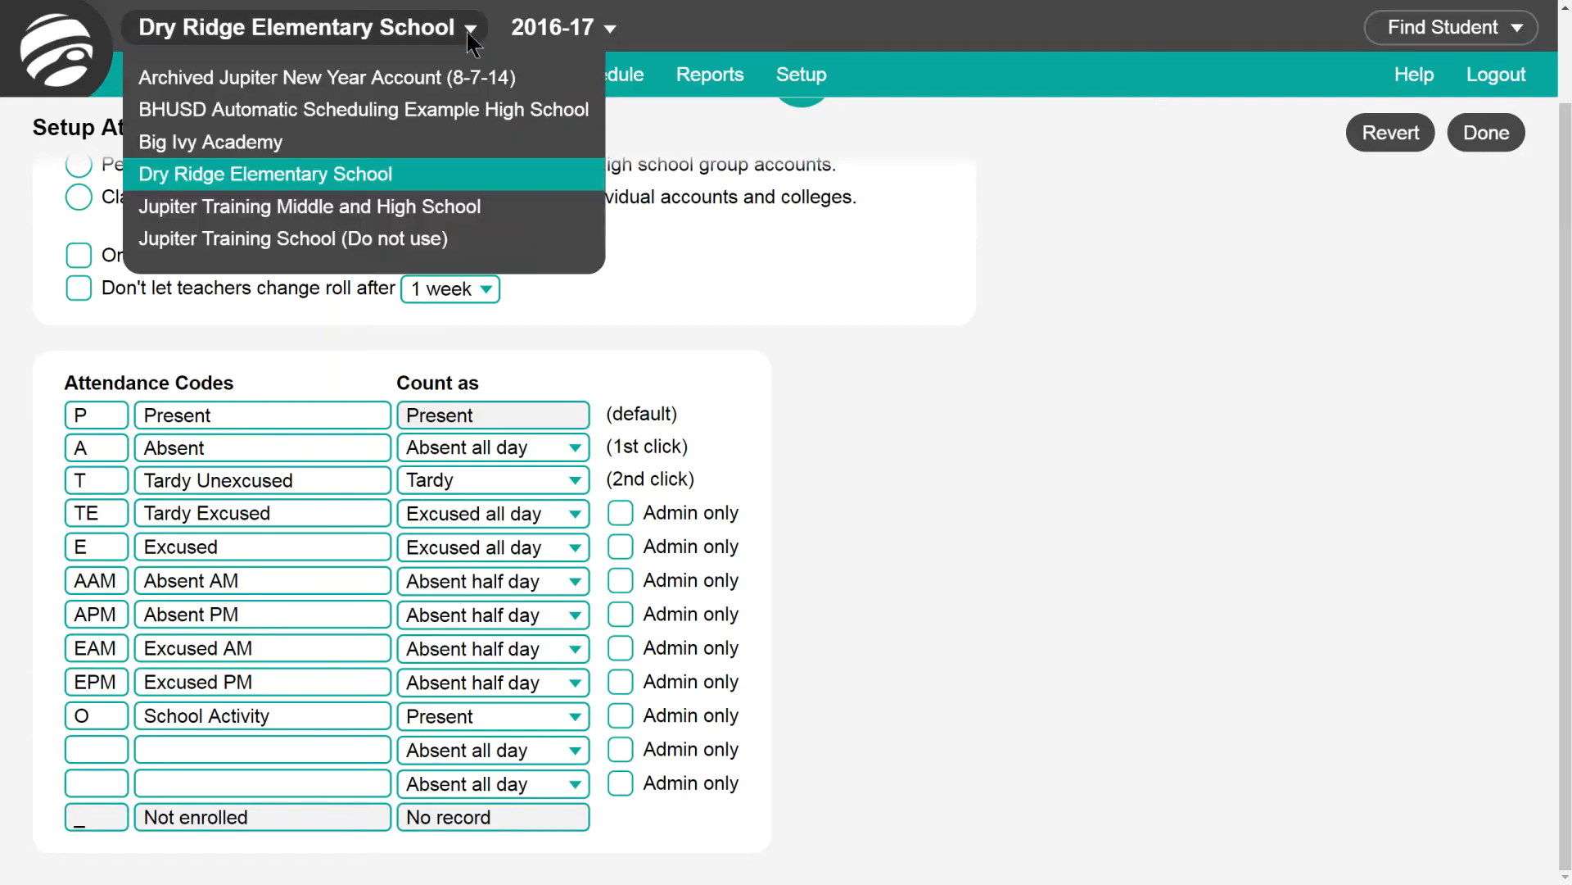
left_click(346, 145)
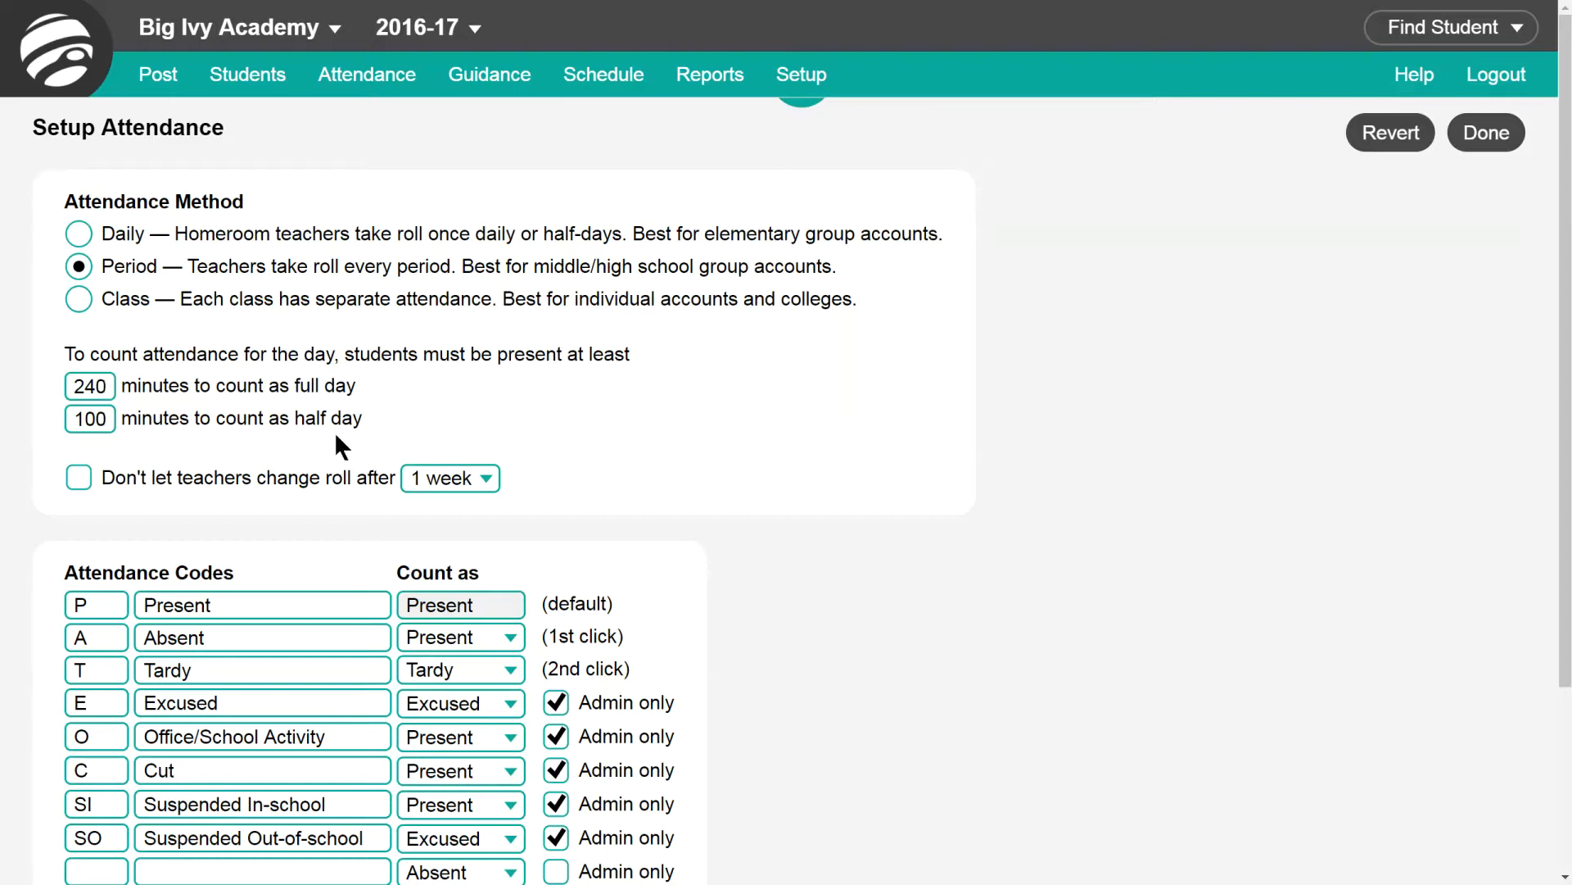
scroll(1568, 243, "down", 3)
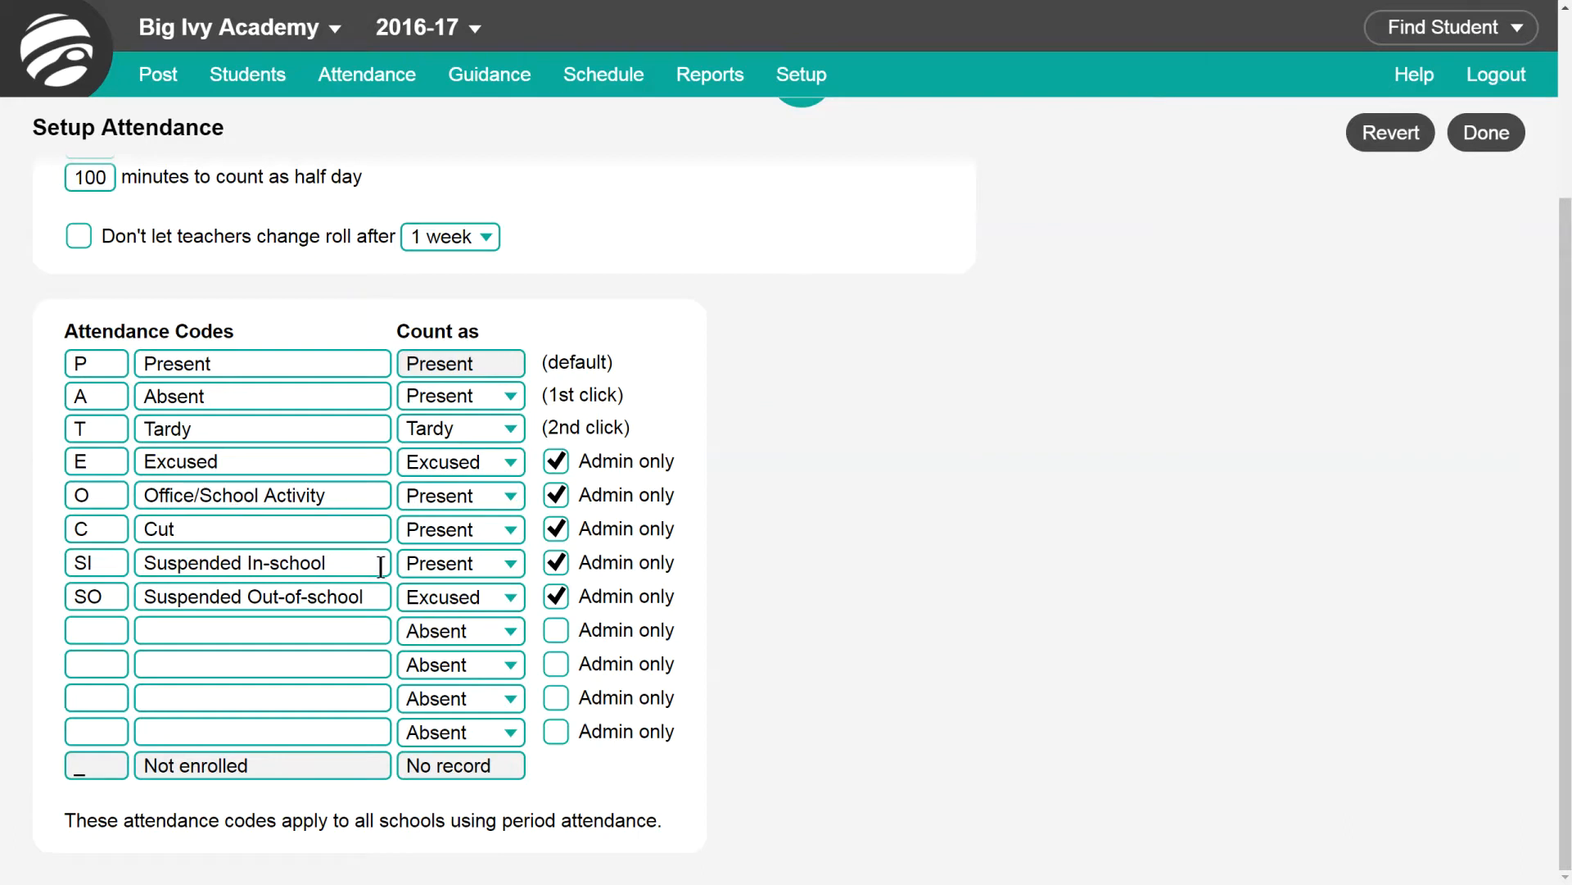
left_click(561, 497)
left_click_drag(86, 461, 10, 464)
left_click(80, 464)
left_click_drag(226, 461, 109, 461)
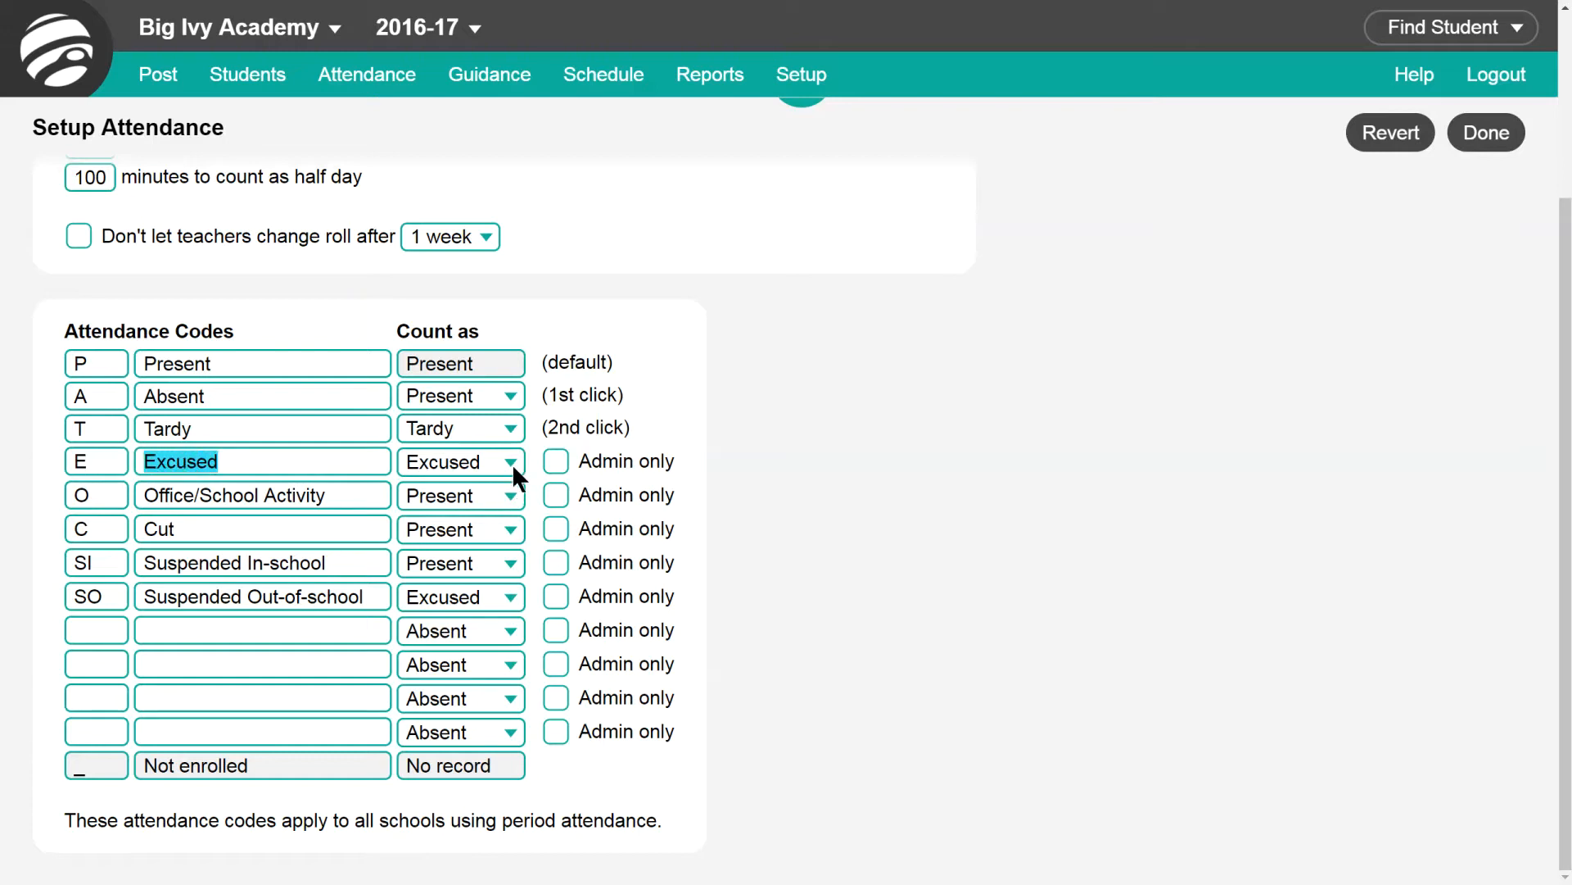
left_click(157, 632)
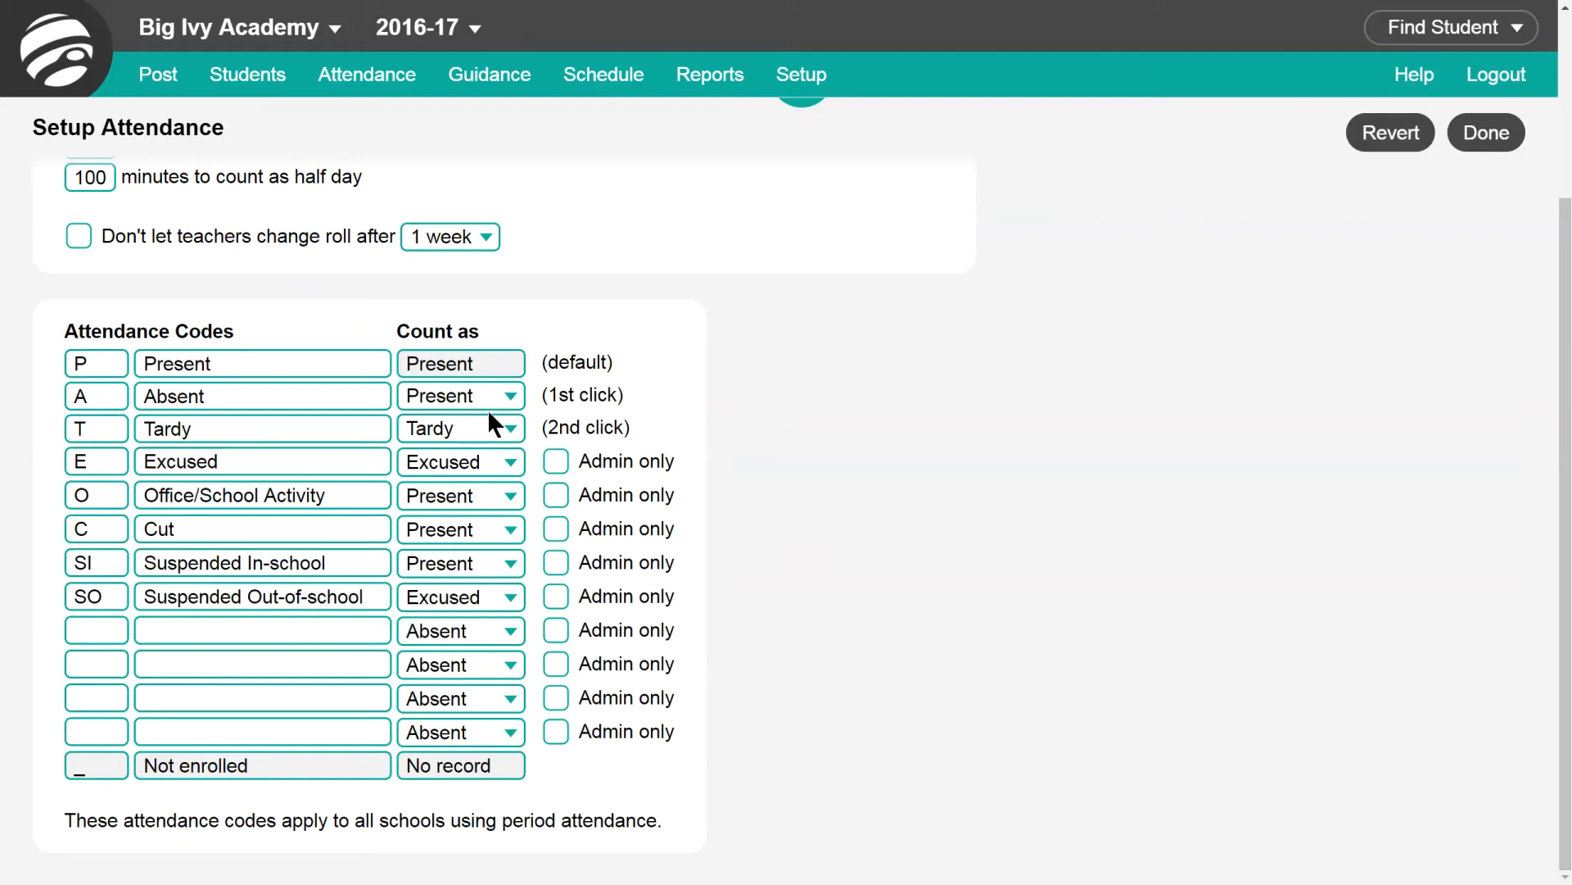
Step: Open the School Days calendar for Dry Ridge Elementary School and choose Regular as the day type for 8/30
left_click(328, 41)
left_click(287, 188)
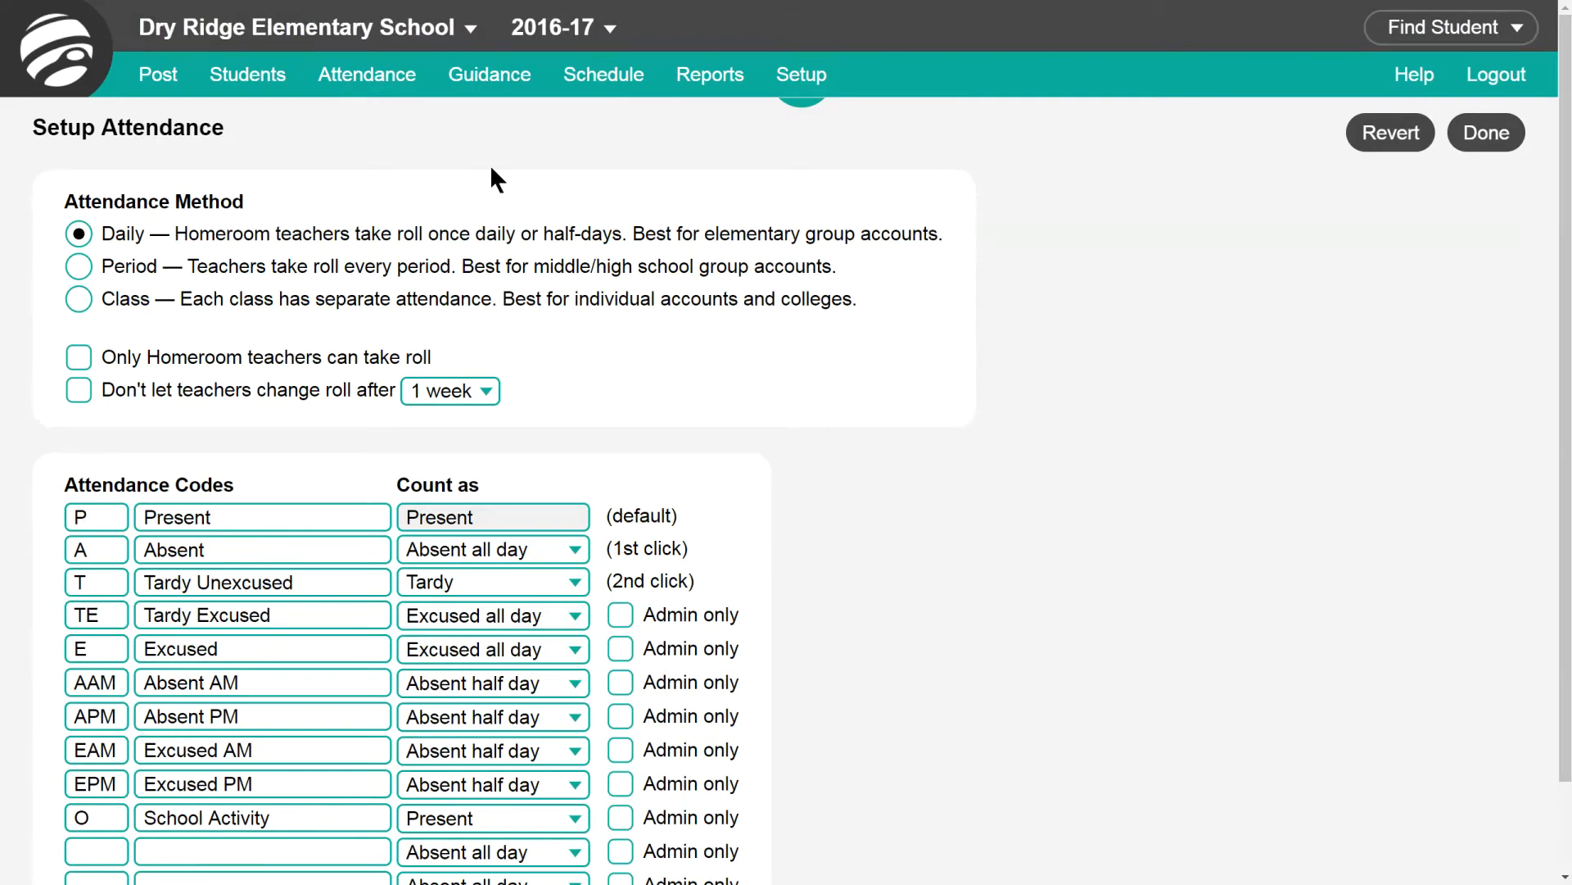
left_click(598, 82)
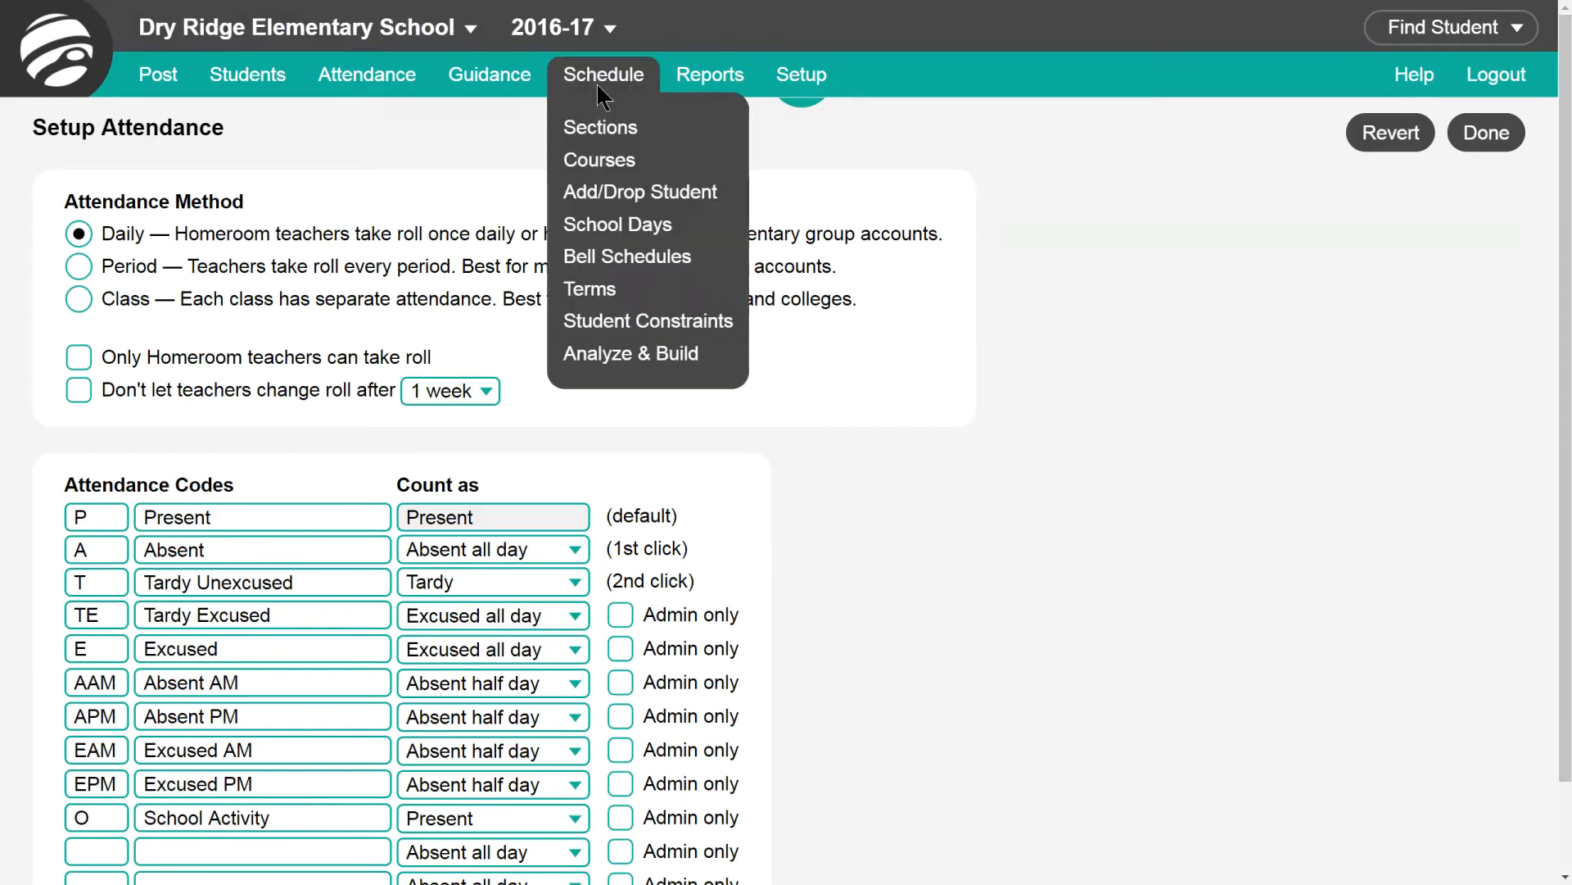
left_click(616, 224)
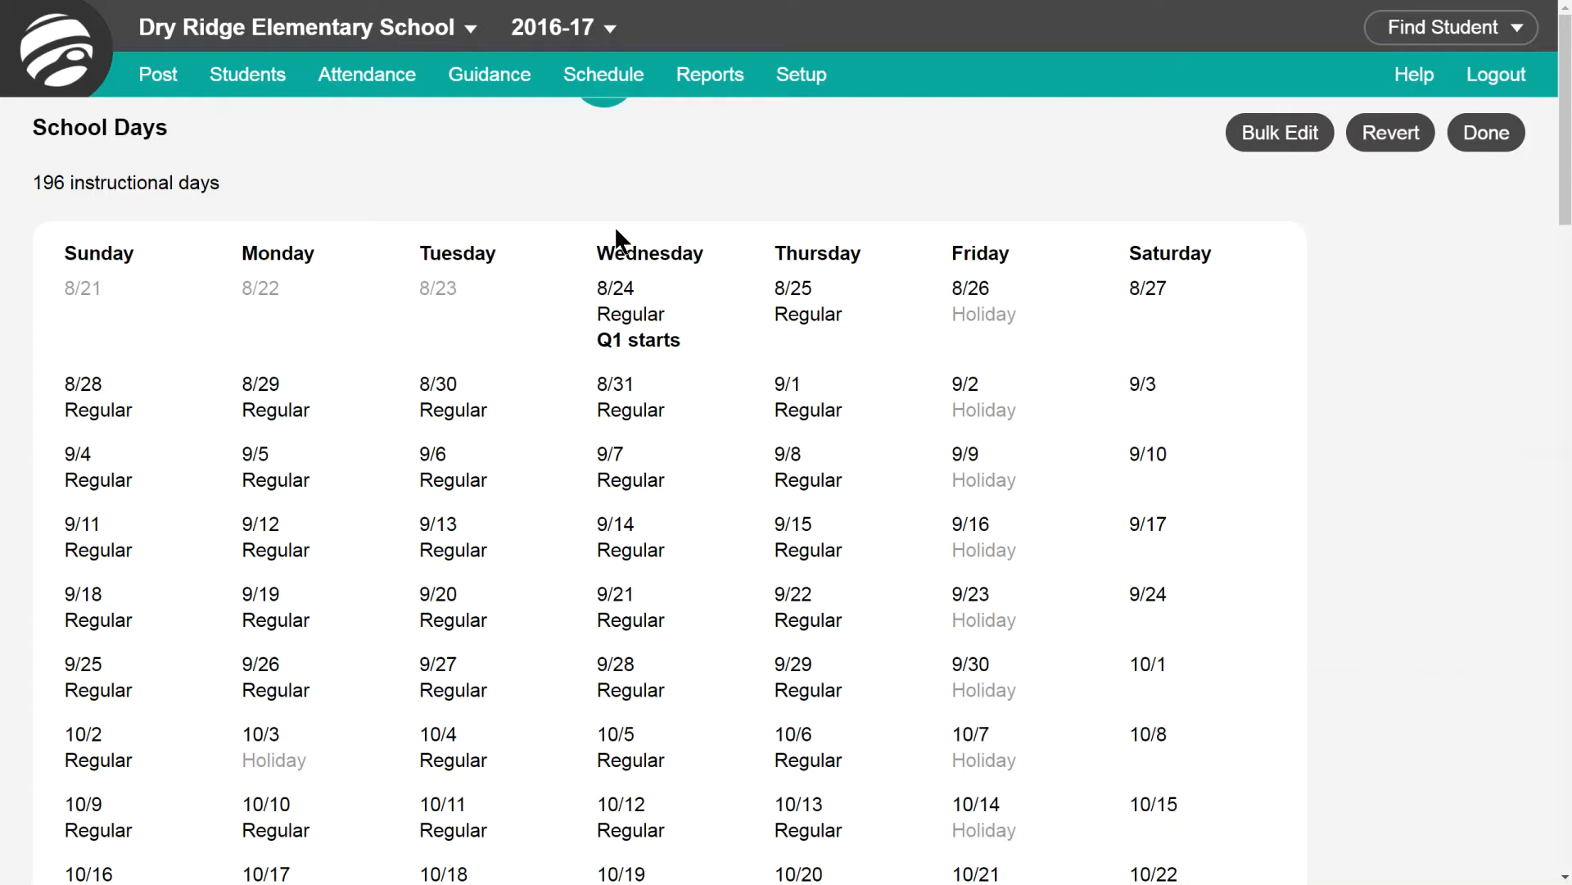
left_click(457, 408)
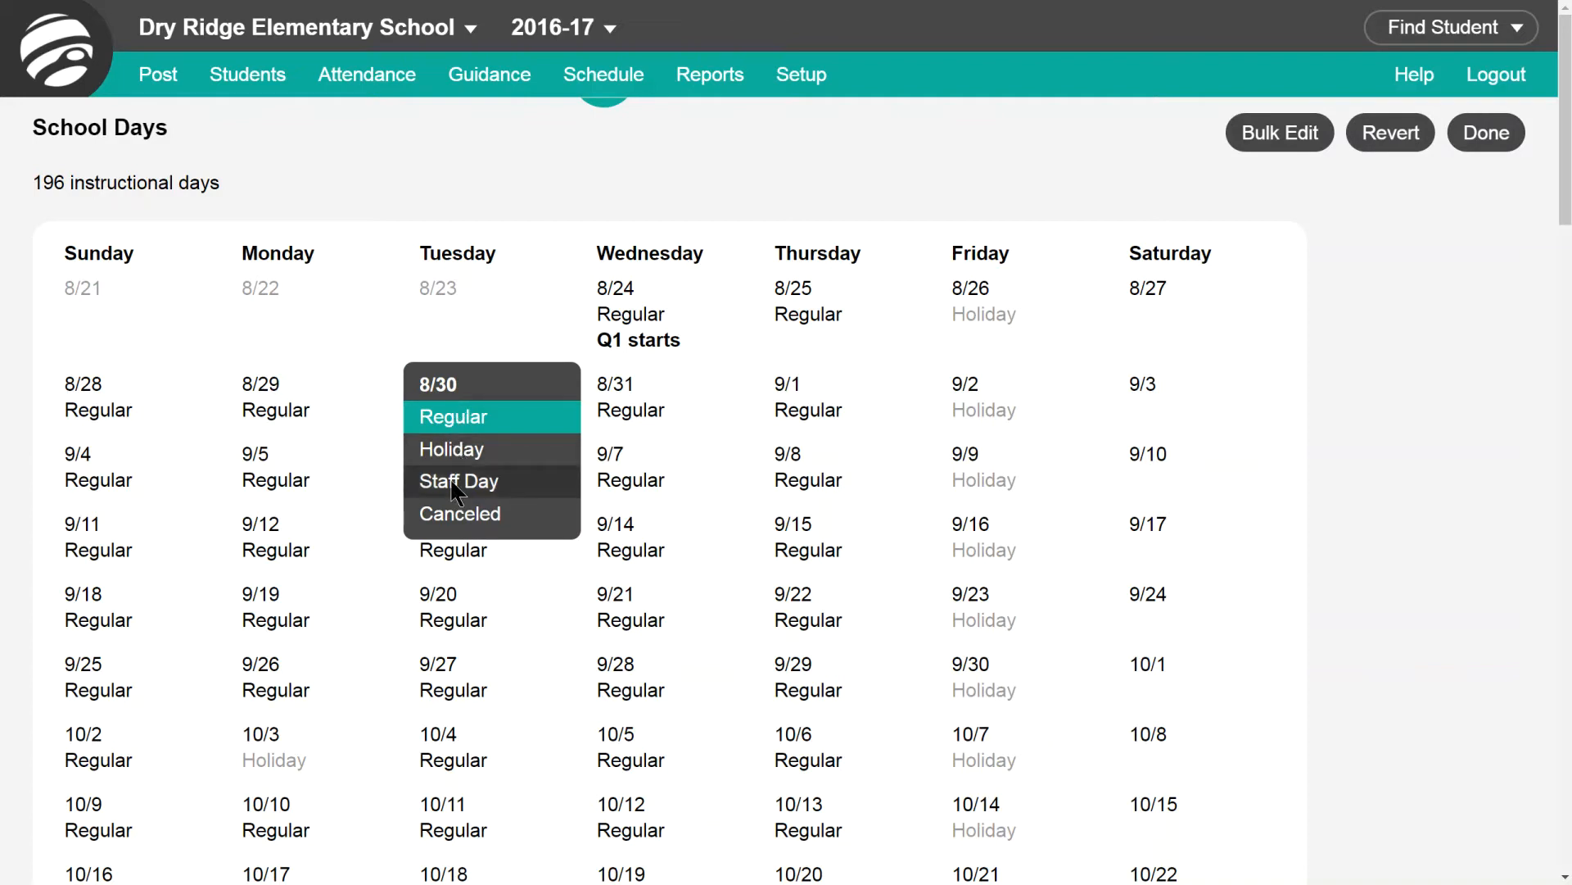
left_click(446, 415)
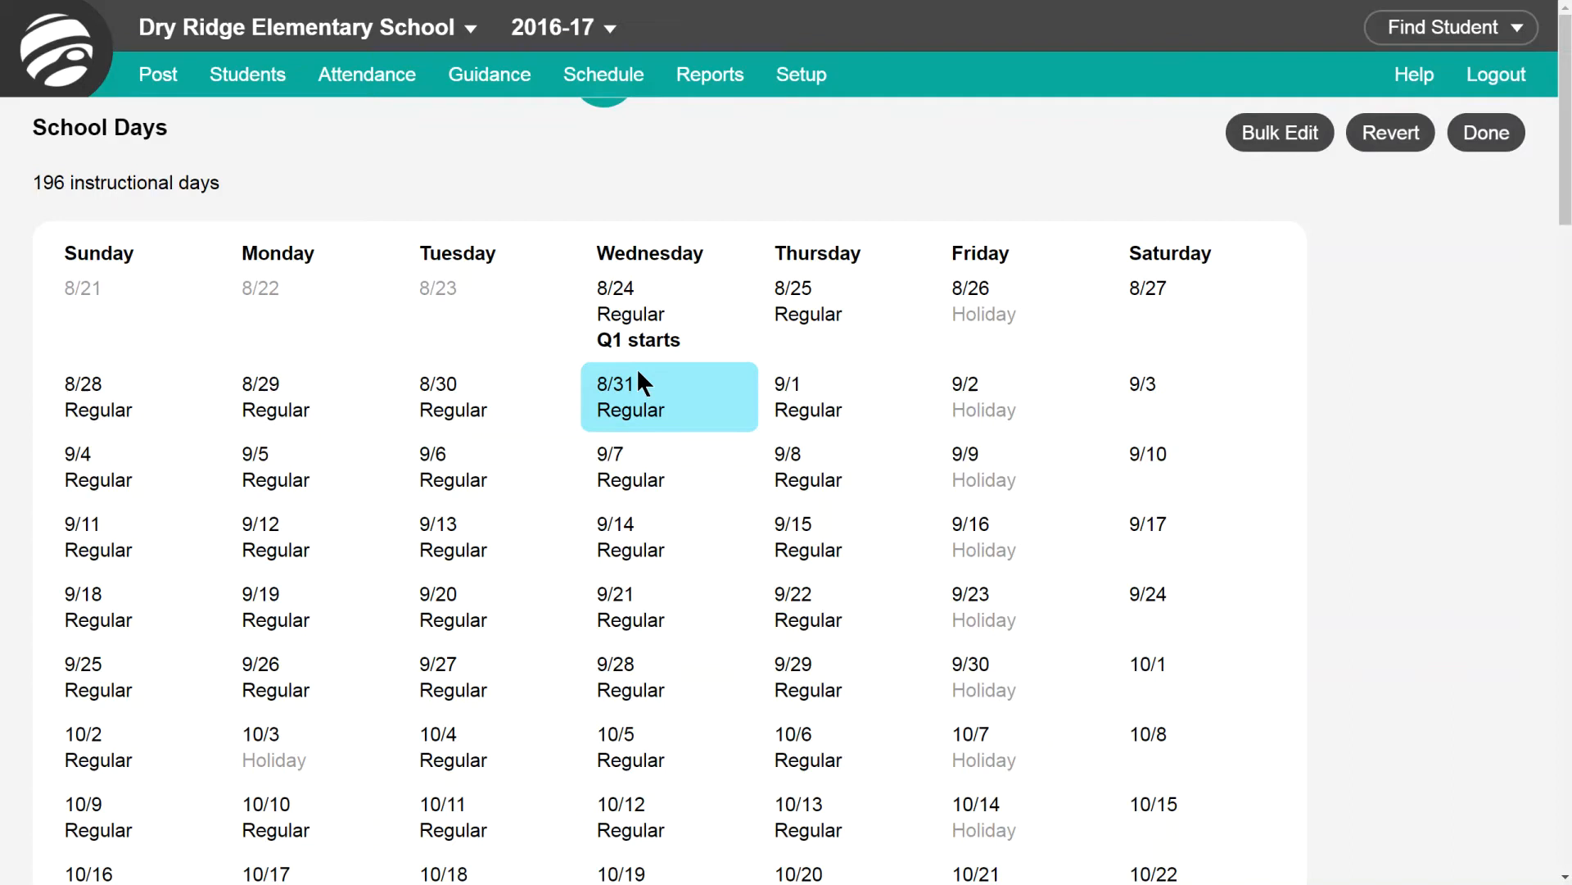
Step: Bulk edit the calendar to set all Sundays to Regular, overwriting non-school days
left_click(1276, 134)
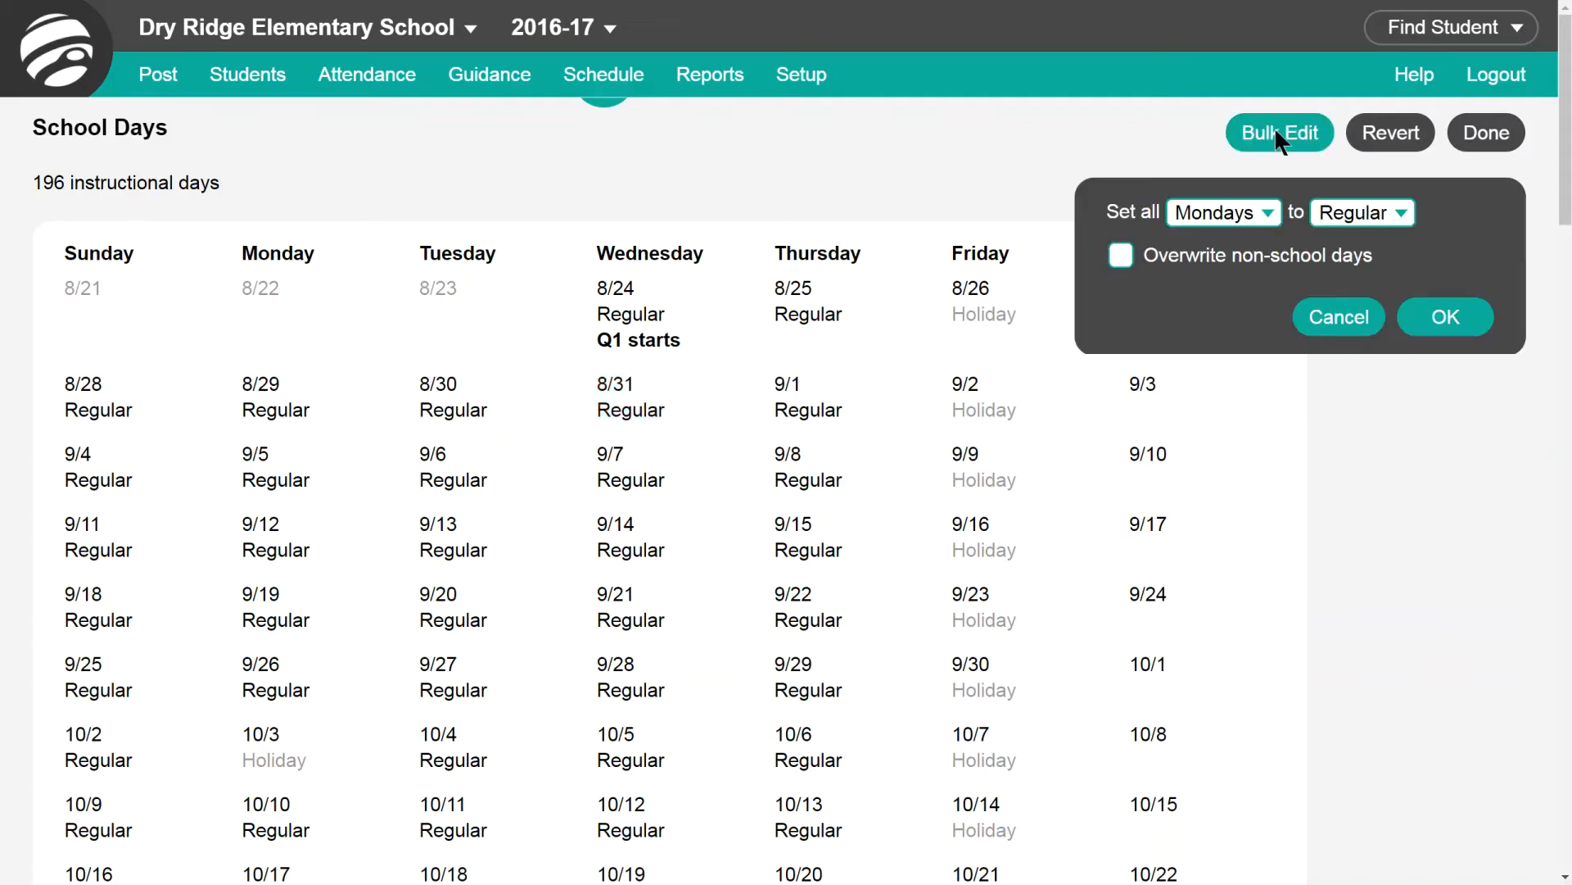
left_click(1275, 213)
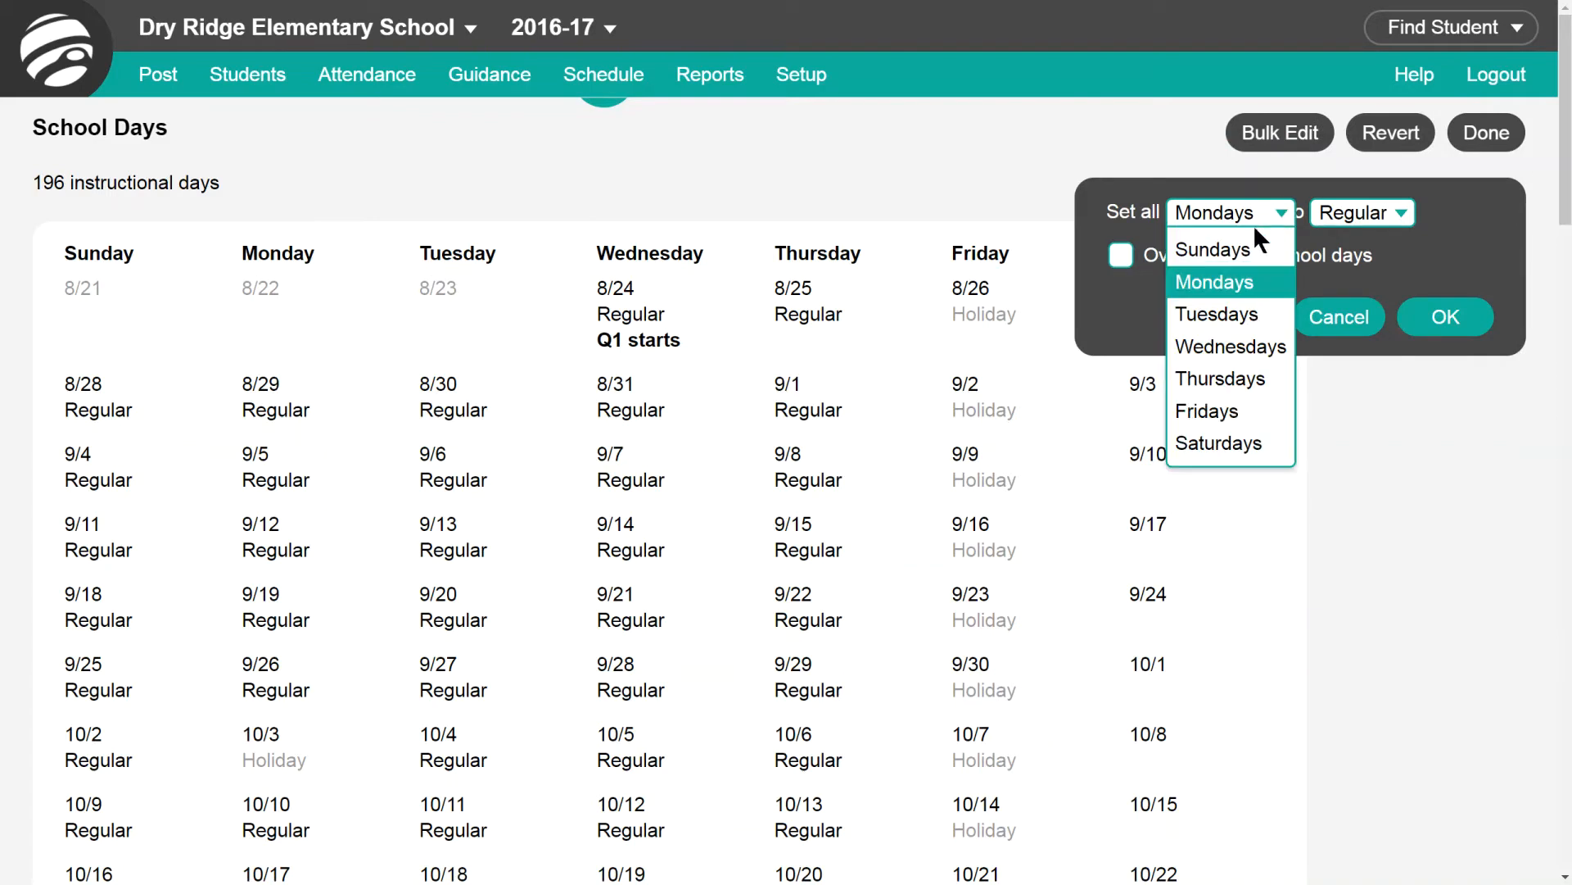
left_click(1244, 247)
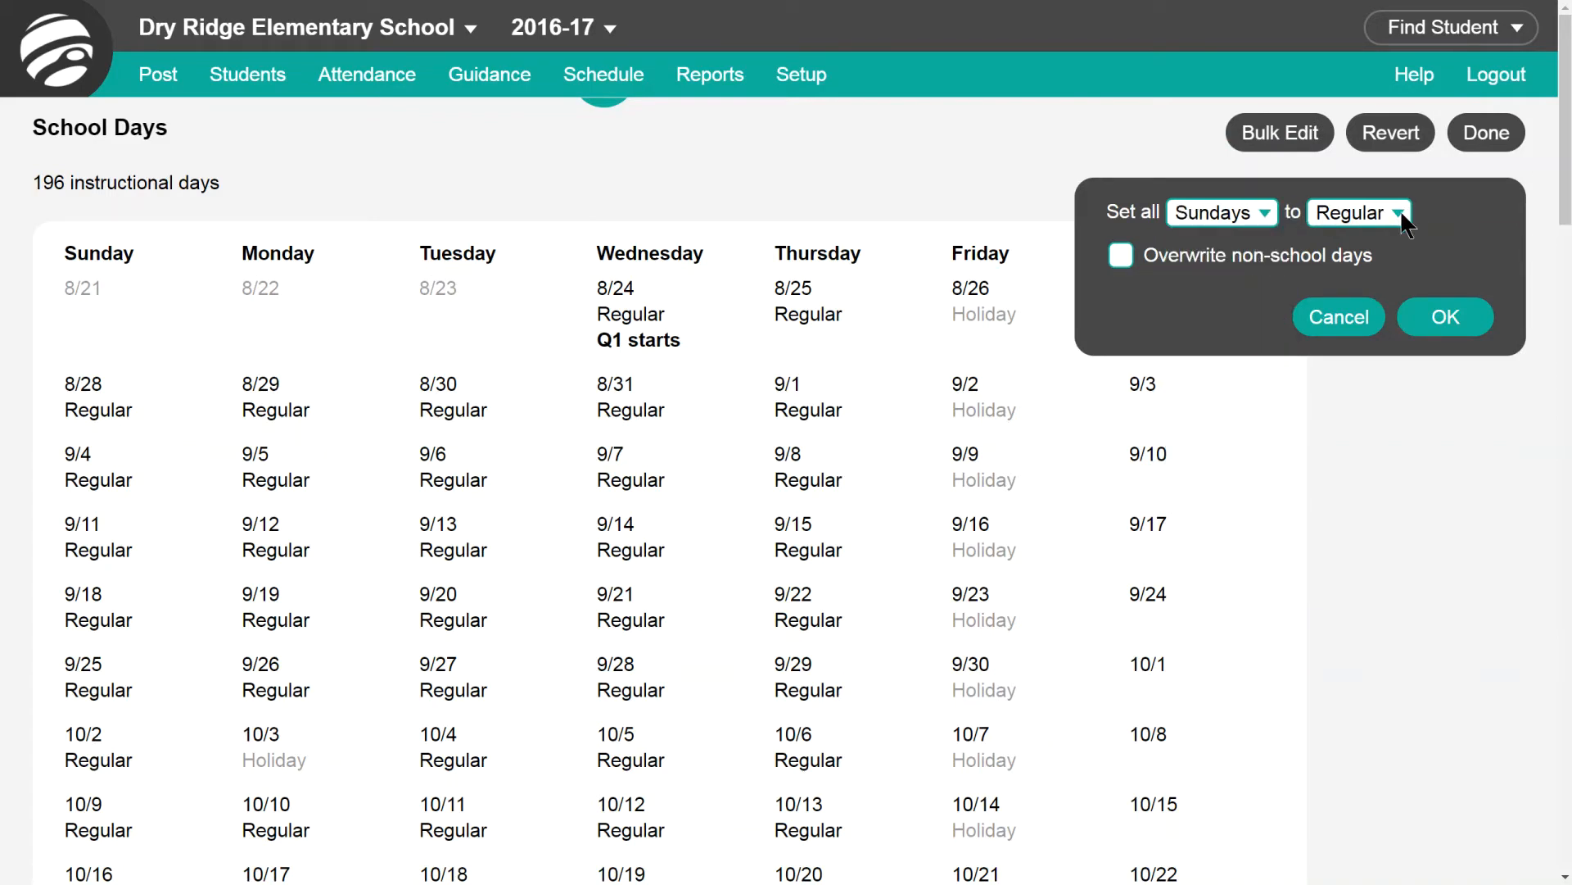
left_click(1122, 258)
left_click(1447, 320)
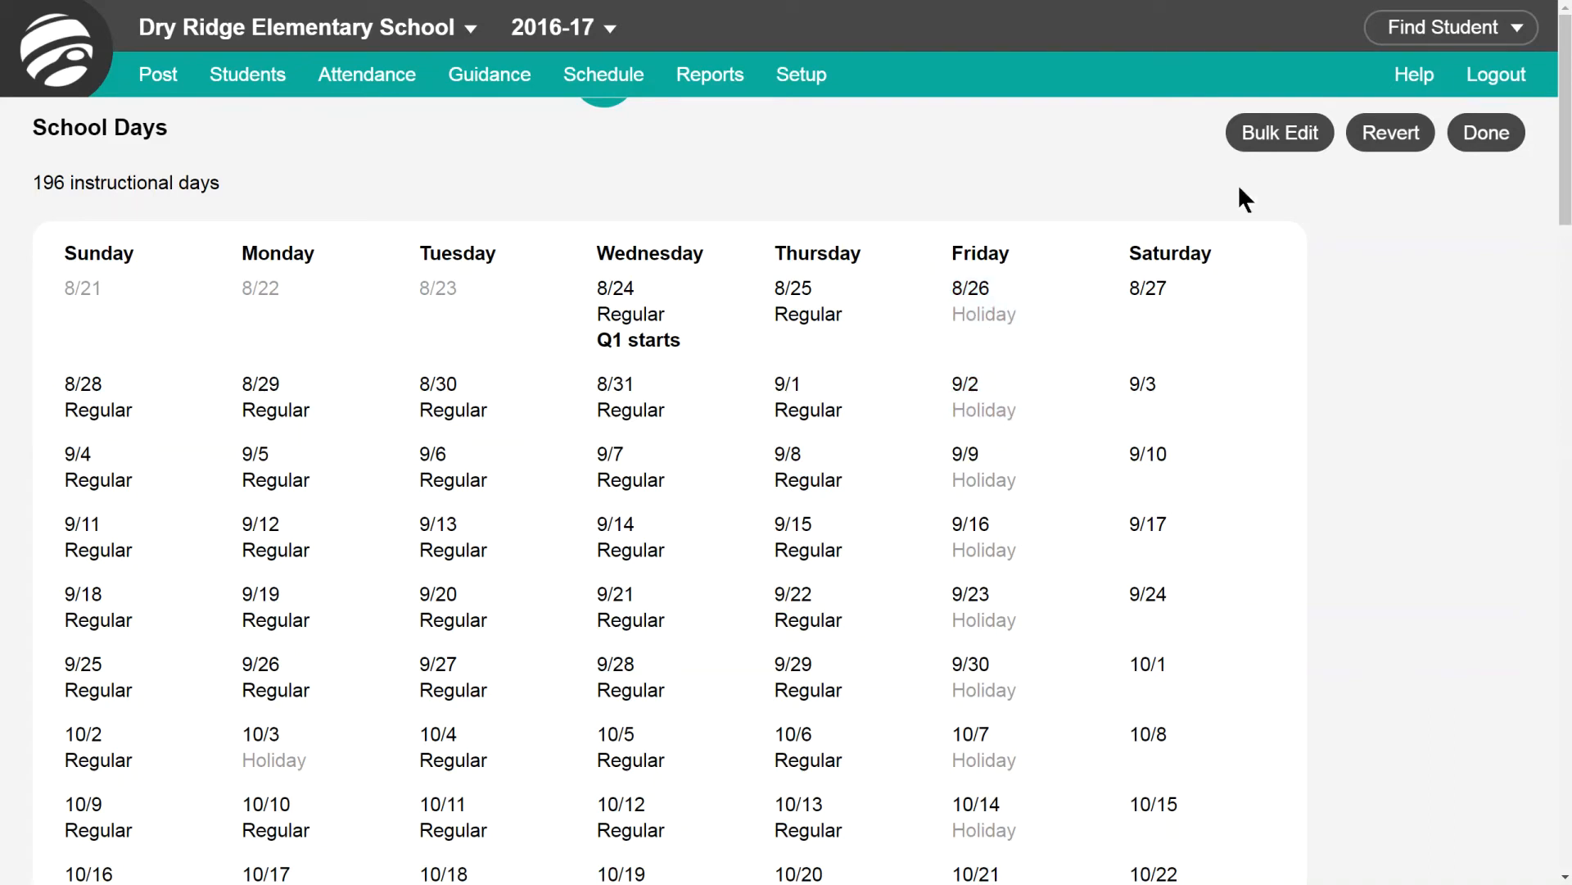
Step: Bulk edit the calendar to set all Fridays to Holiday, overwriting non-school days
left_click(1274, 134)
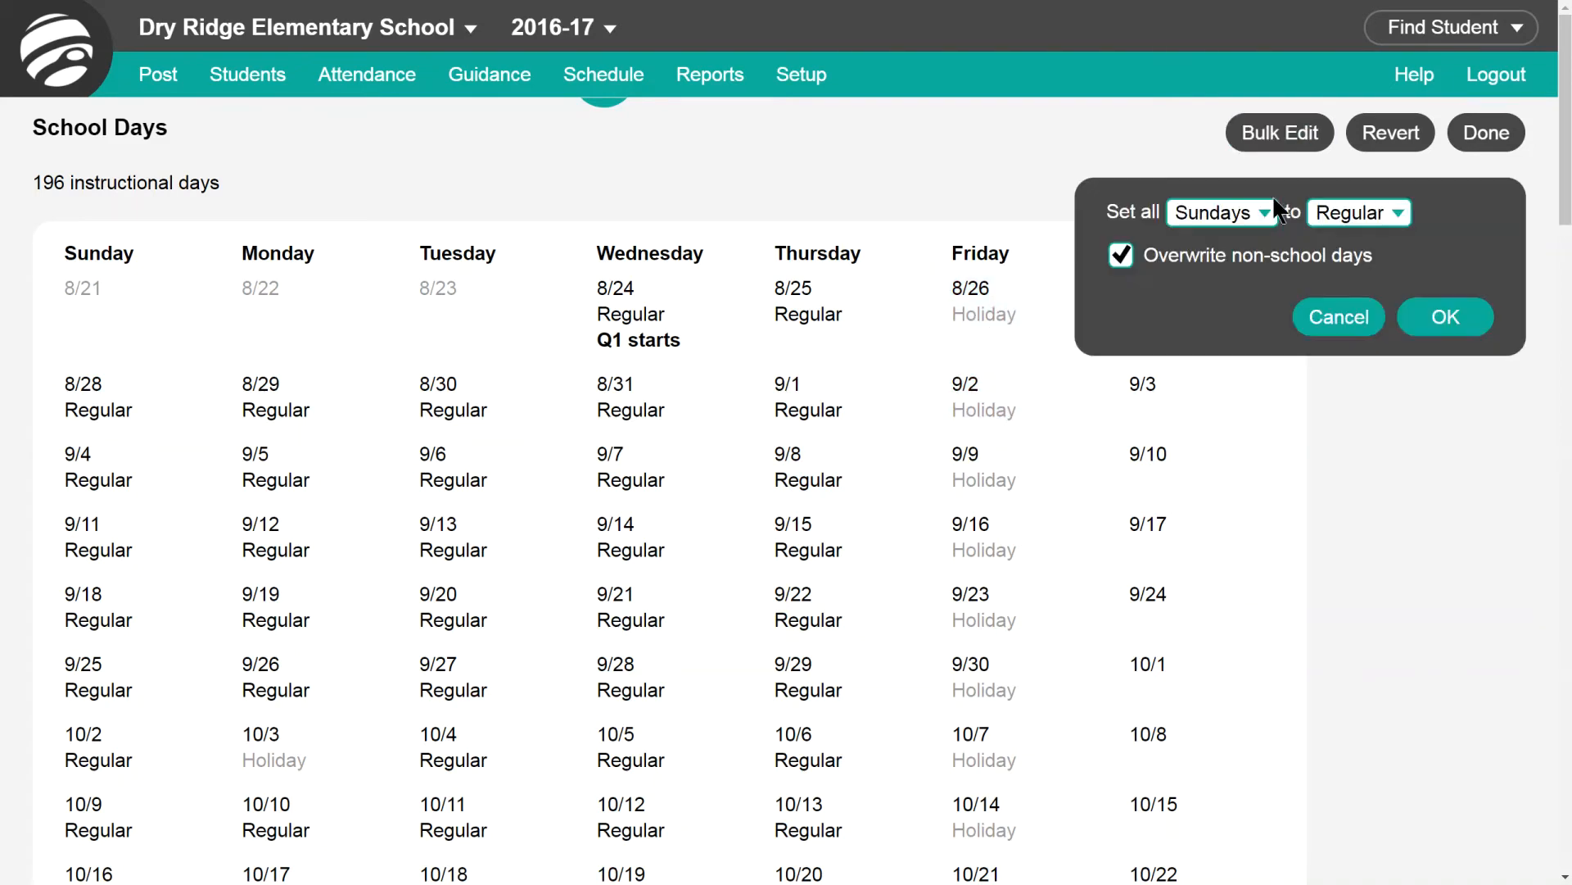
left_click(1265, 215)
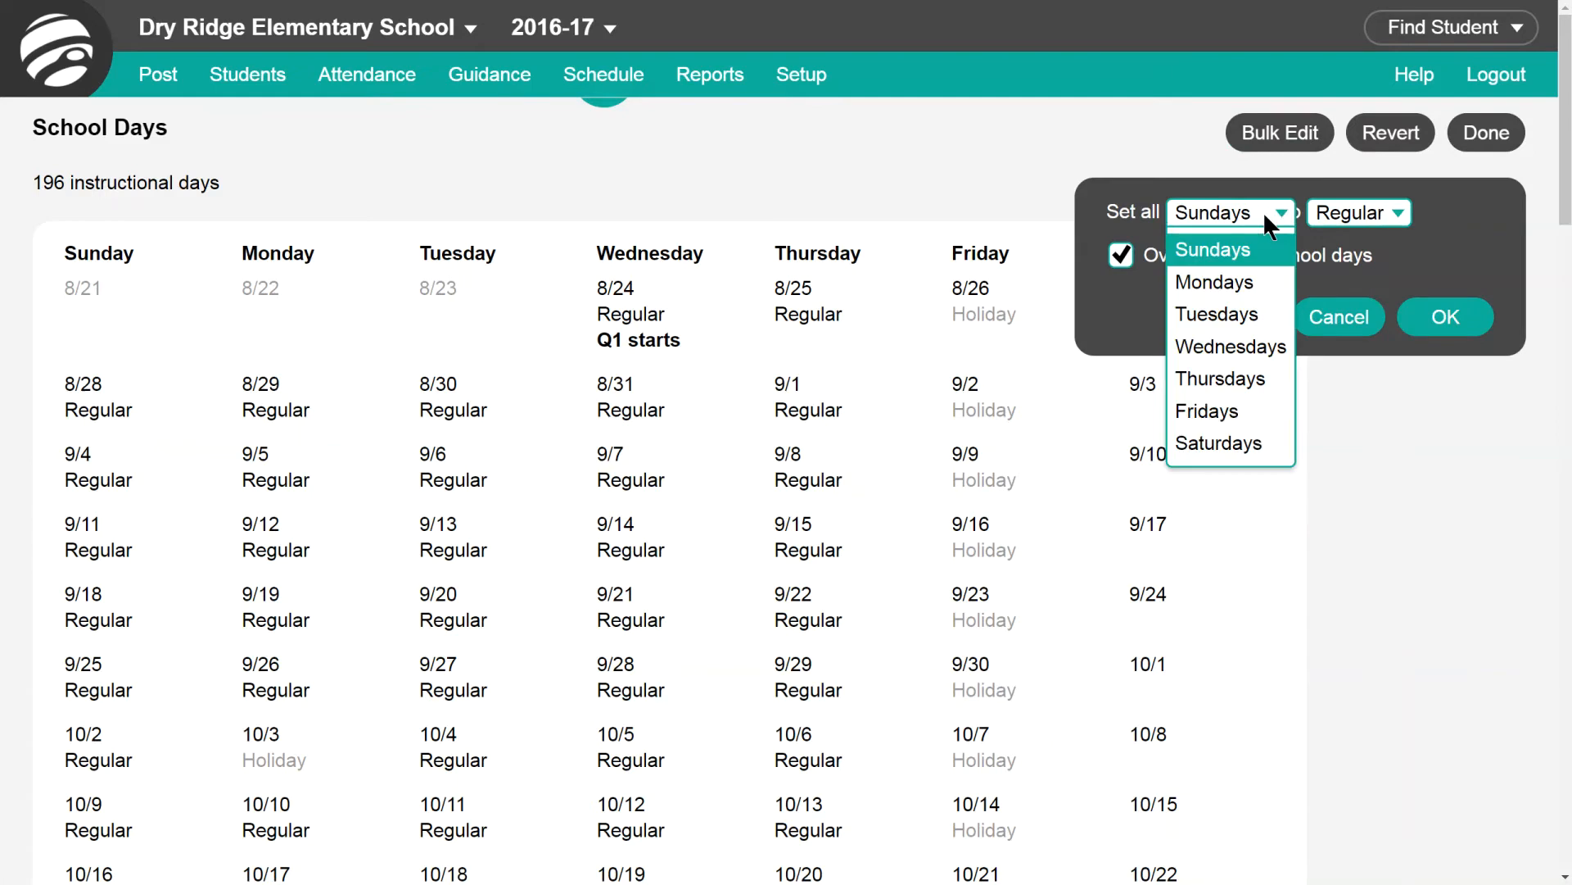
left_click(1235, 405)
left_click(1376, 215)
left_click(1365, 275)
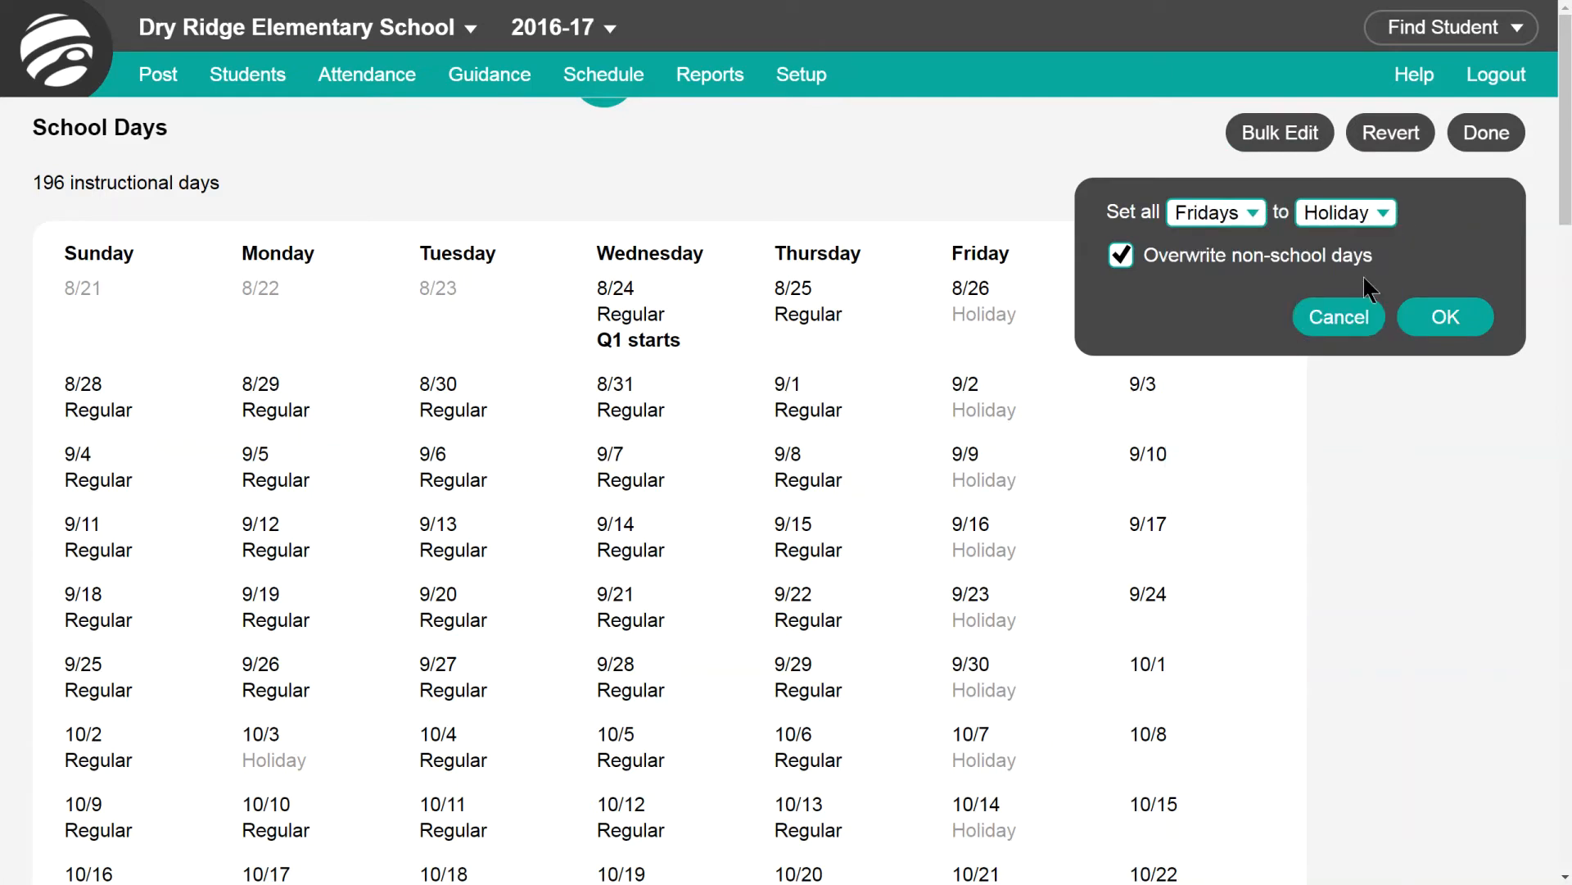
left_click(1444, 316)
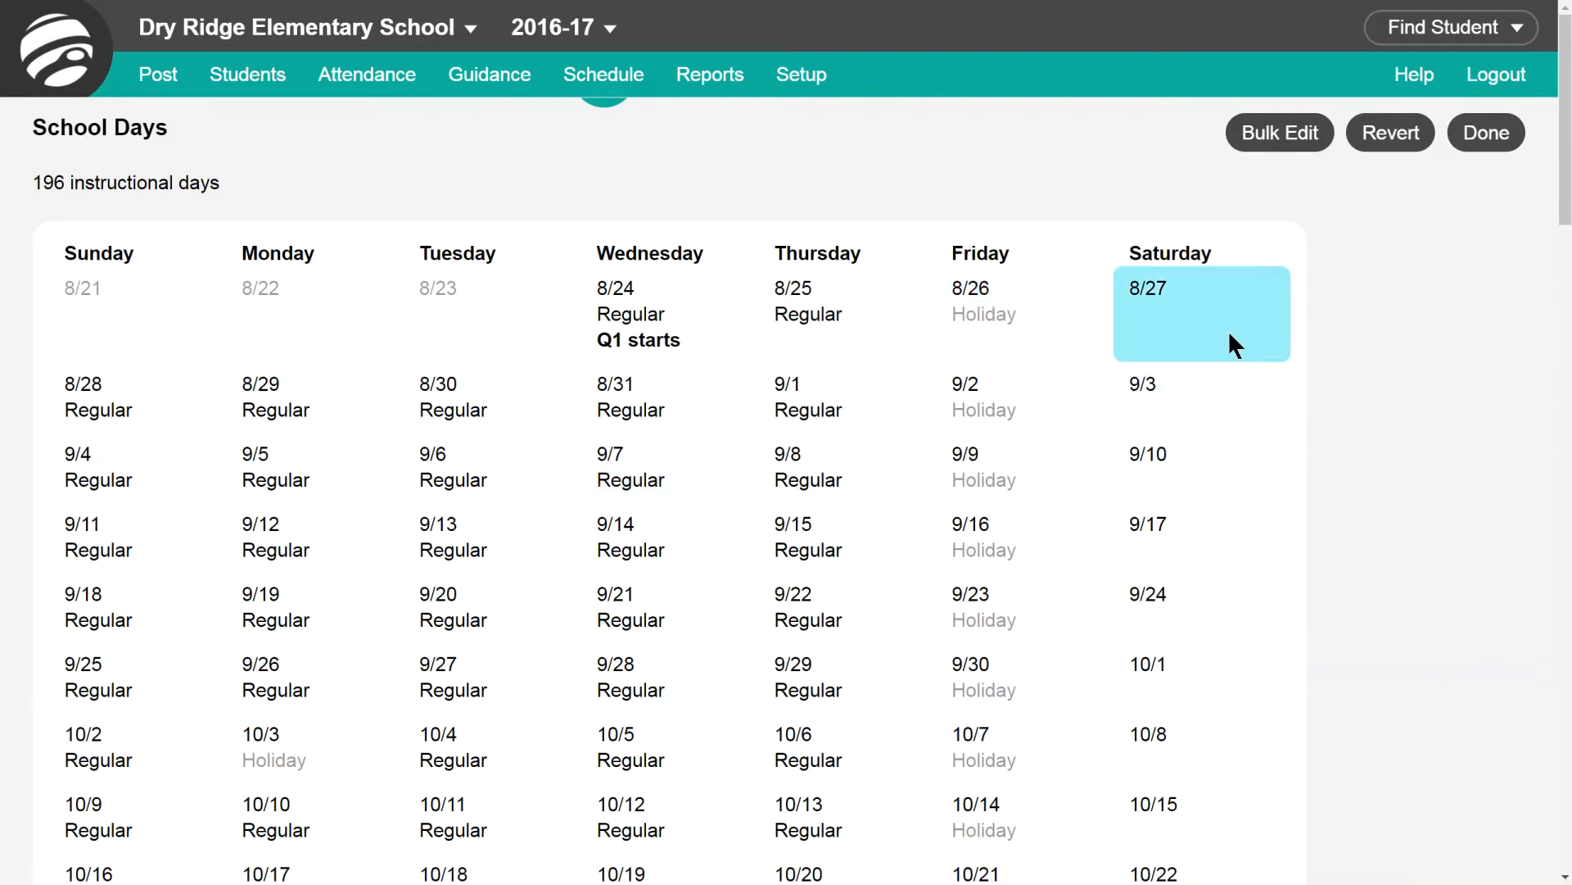
Step: In the School Days calendar, set 9/29 to Staff Day and 9/27 to Holiday
right_click(1567, 143)
left_click(1566, 105)
left_click_drag(1566, 113, 1566, 182)
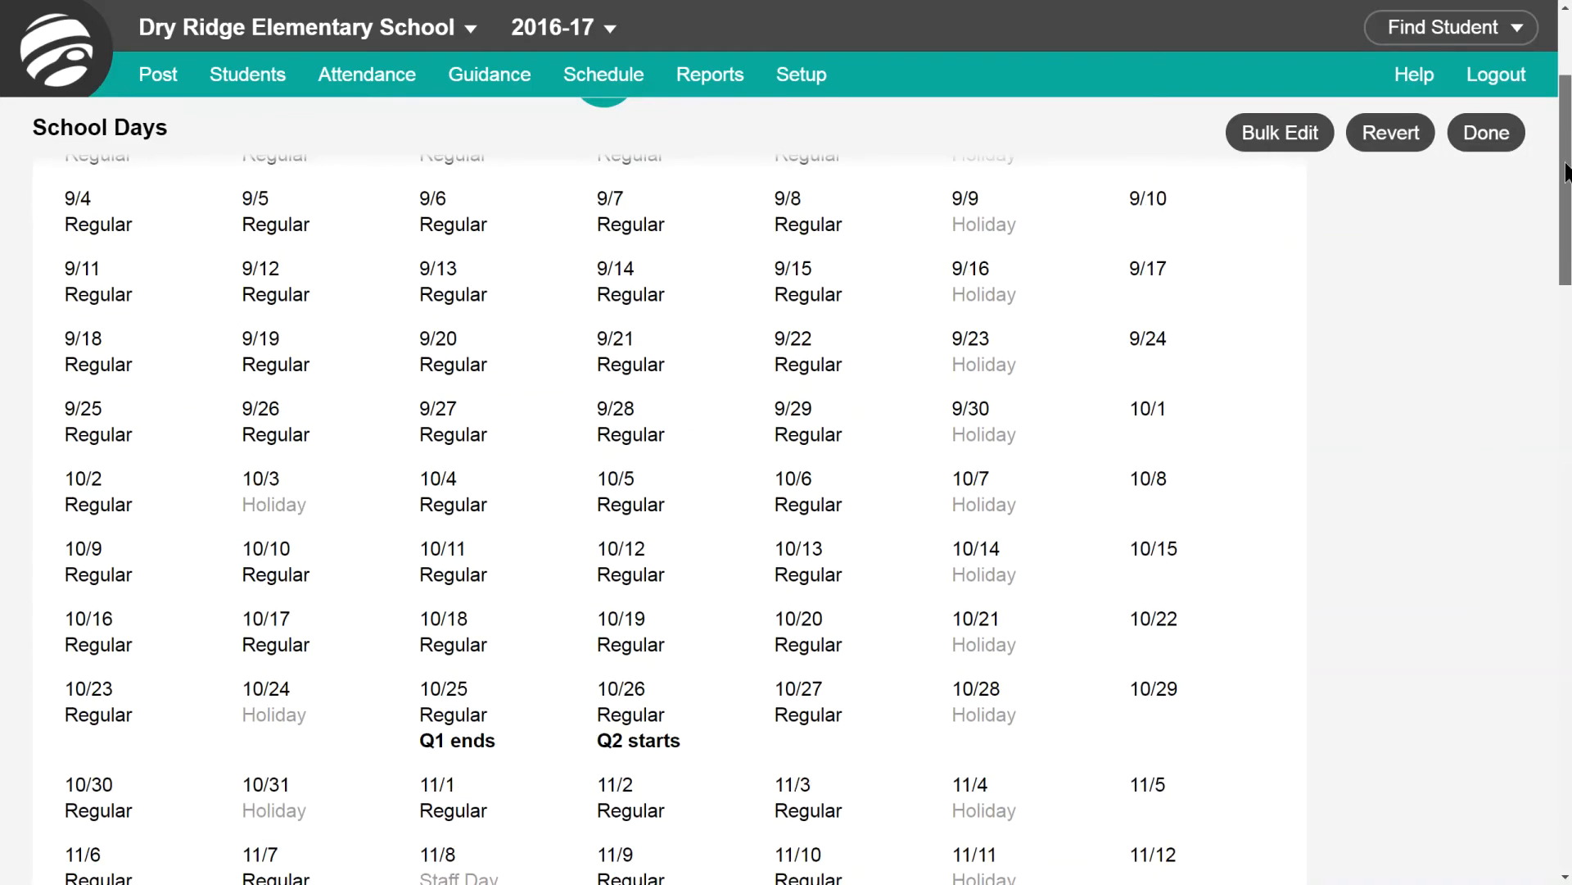
left_click(803, 419)
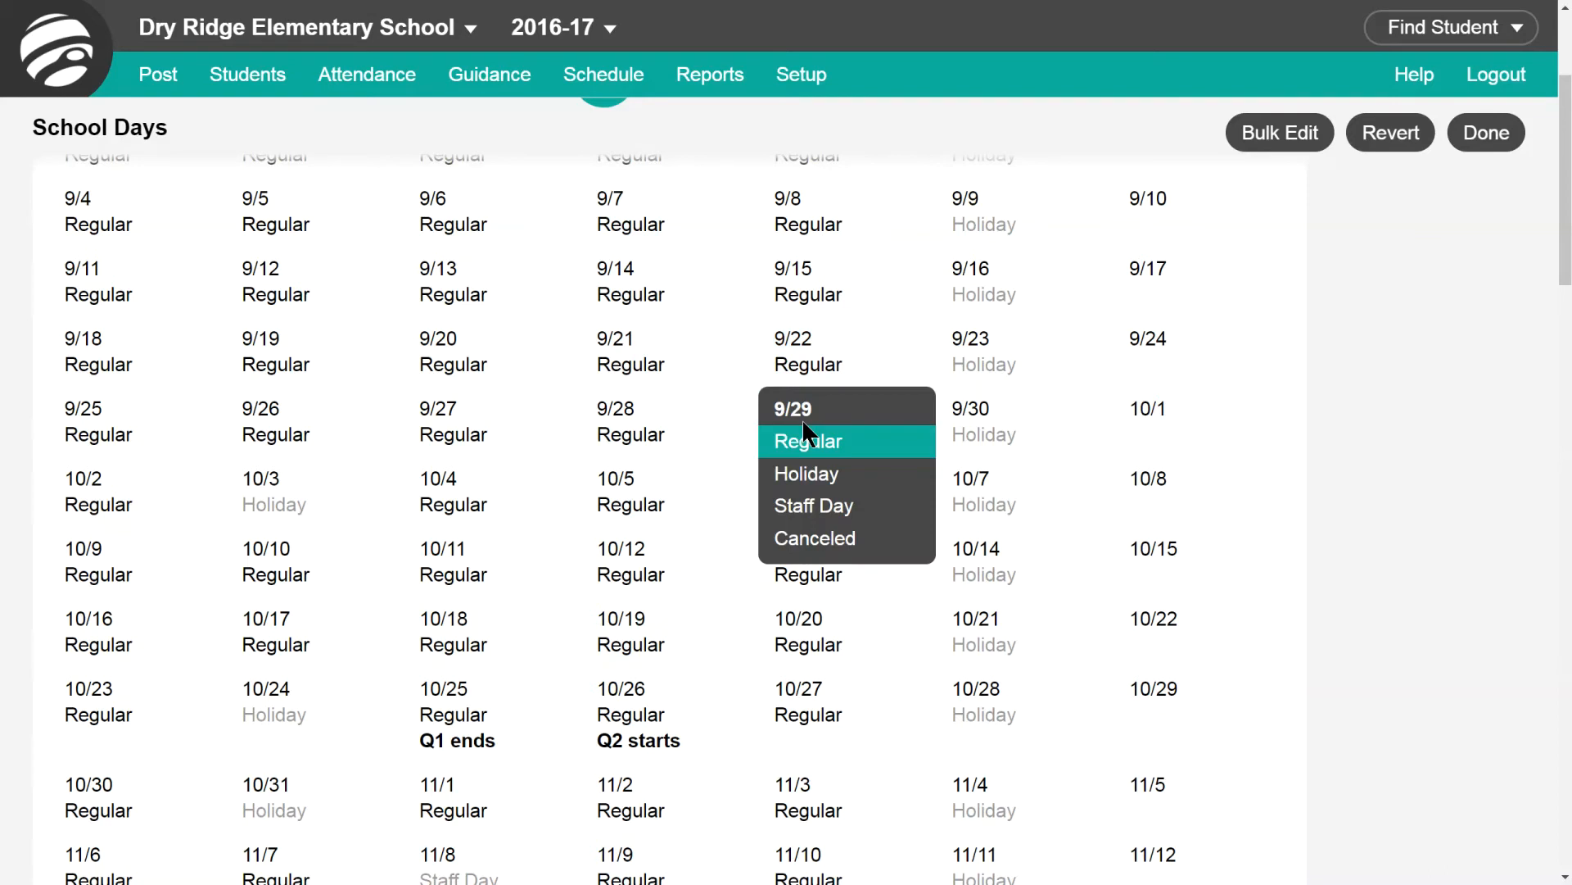
left_click(811, 505)
left_click(461, 442)
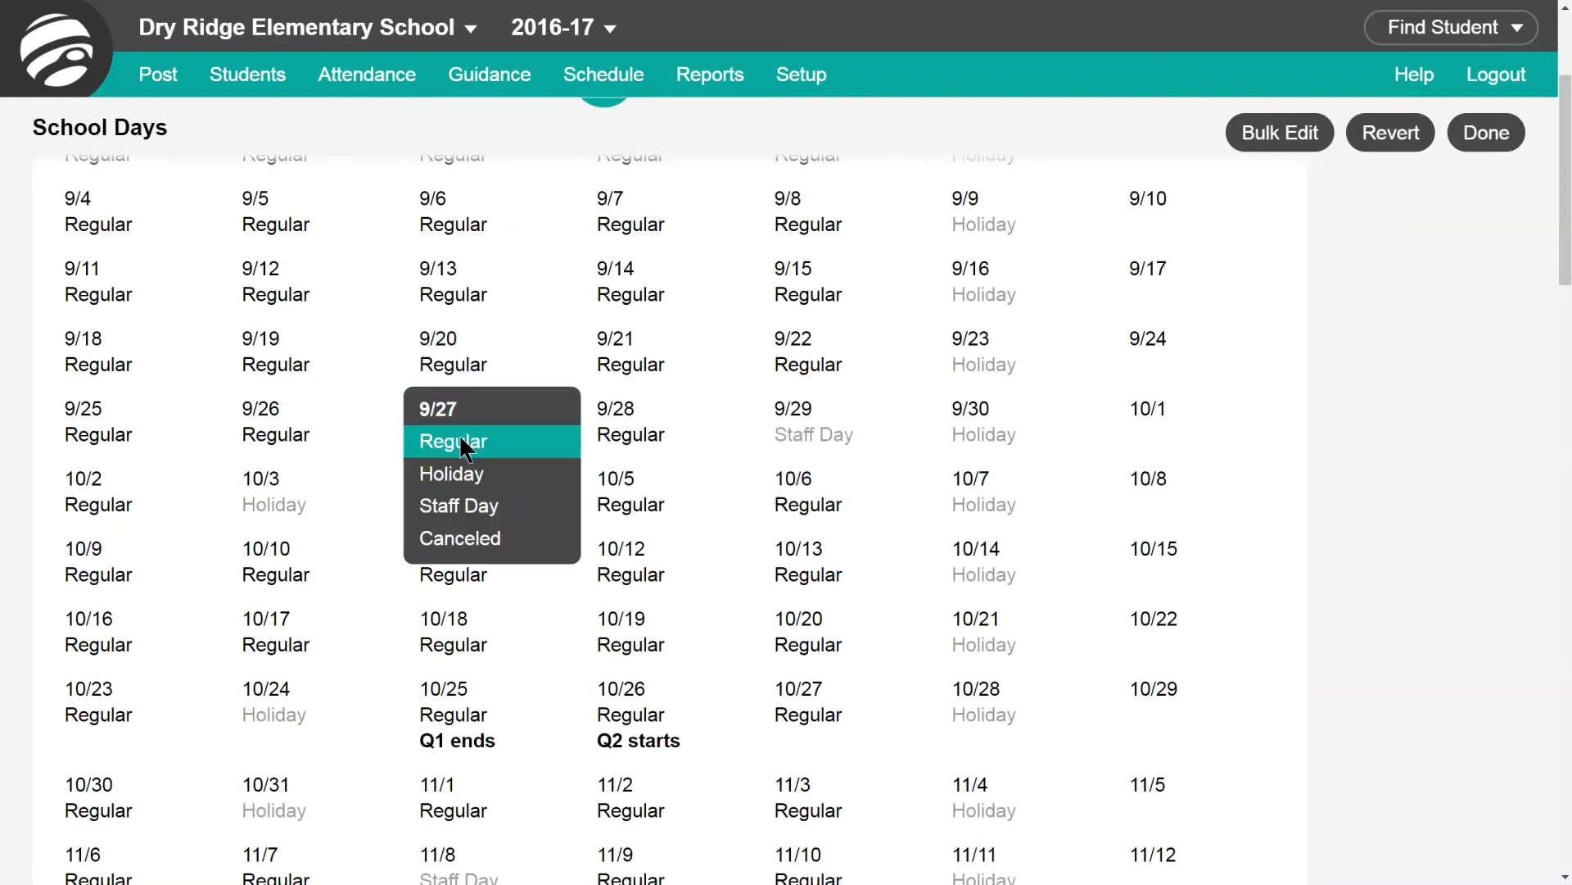
left_click(463, 475)
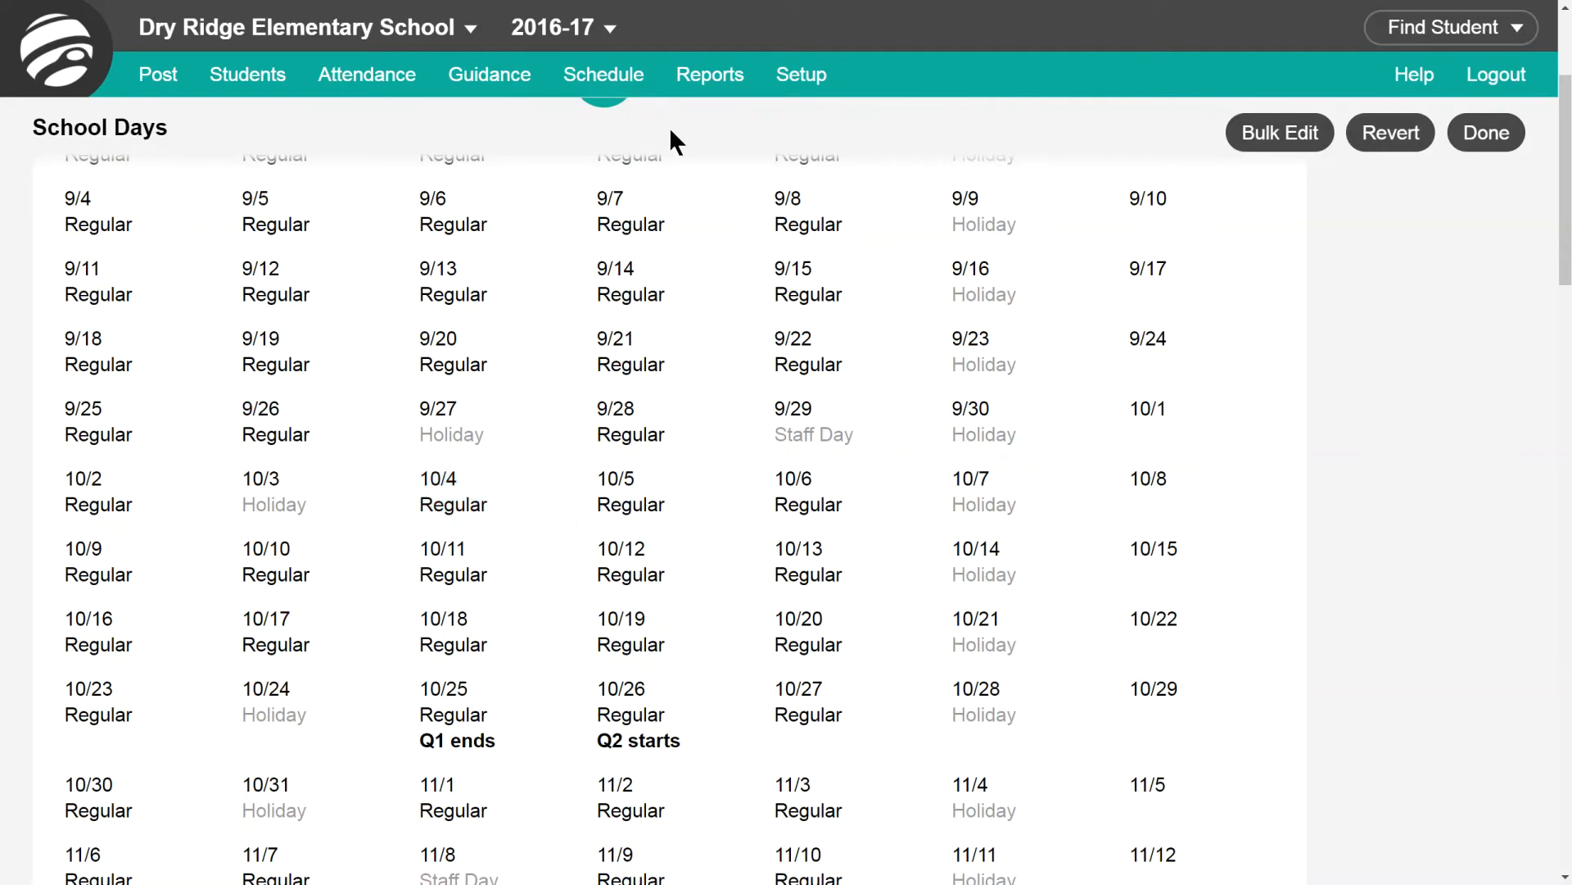
Step: Open the bell schedules, switch to Big Ivy Academy, and display its Early Release schedule after reviewing the Regular period times
left_click(599, 78)
left_click(612, 257)
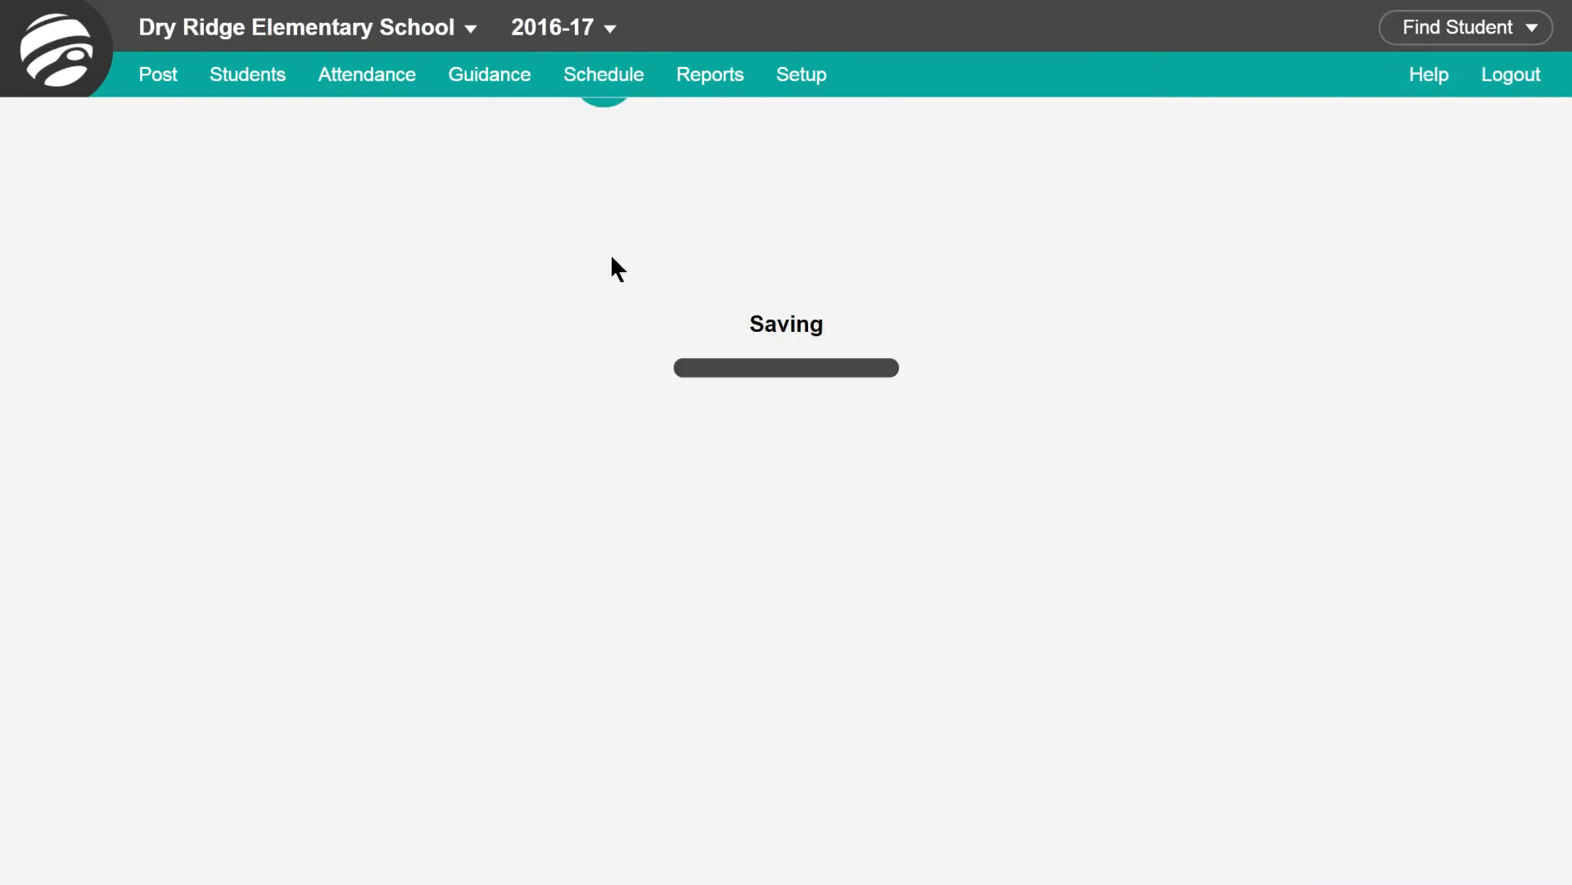
left_click(470, 37)
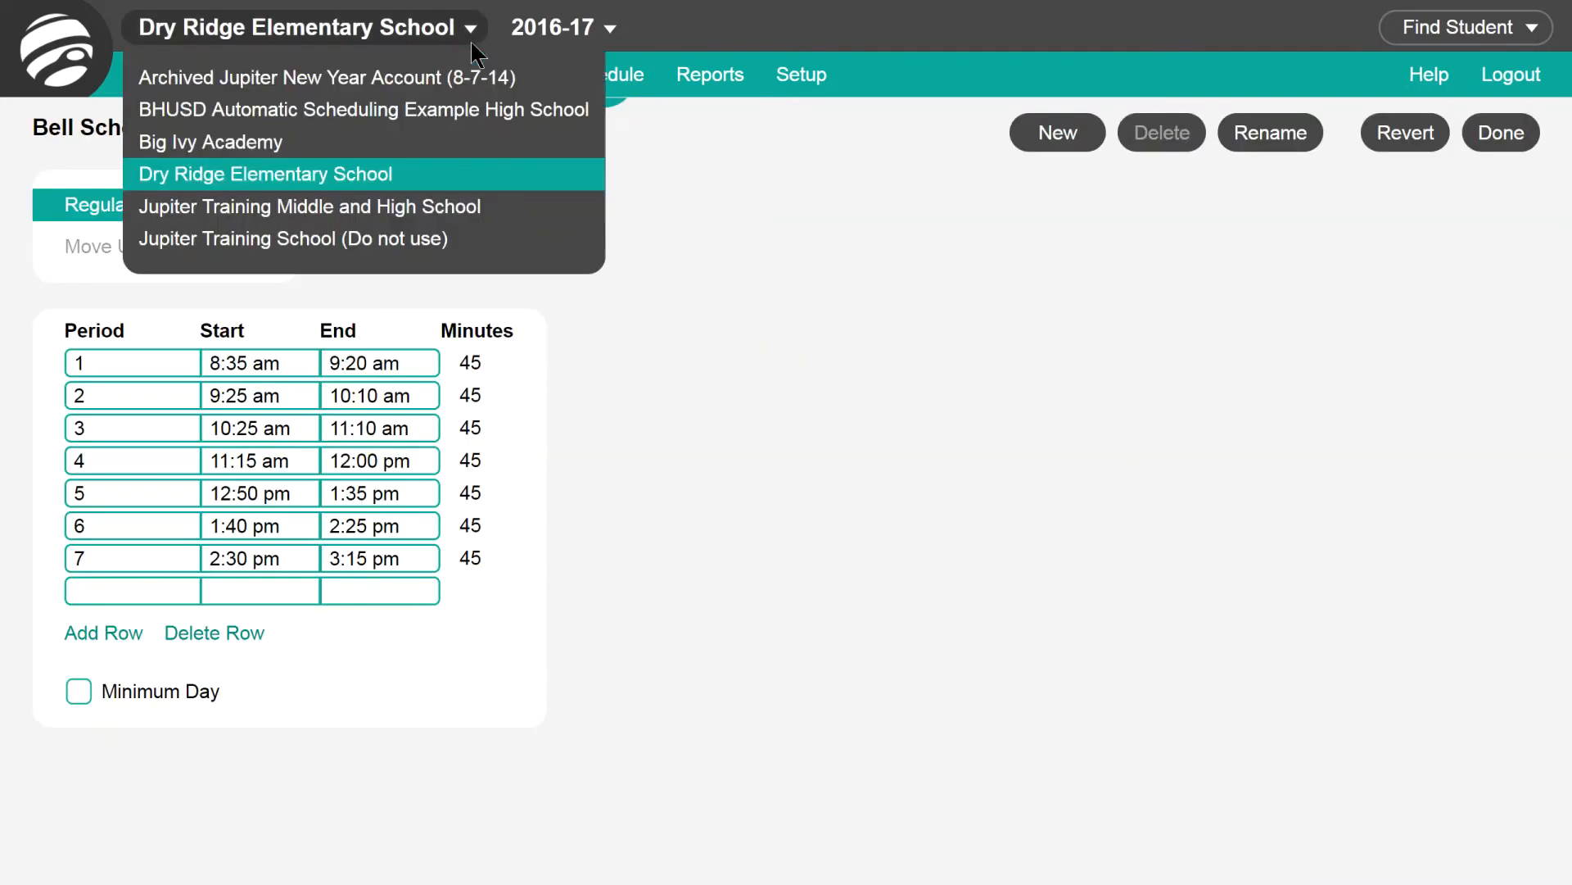
left_click(393, 144)
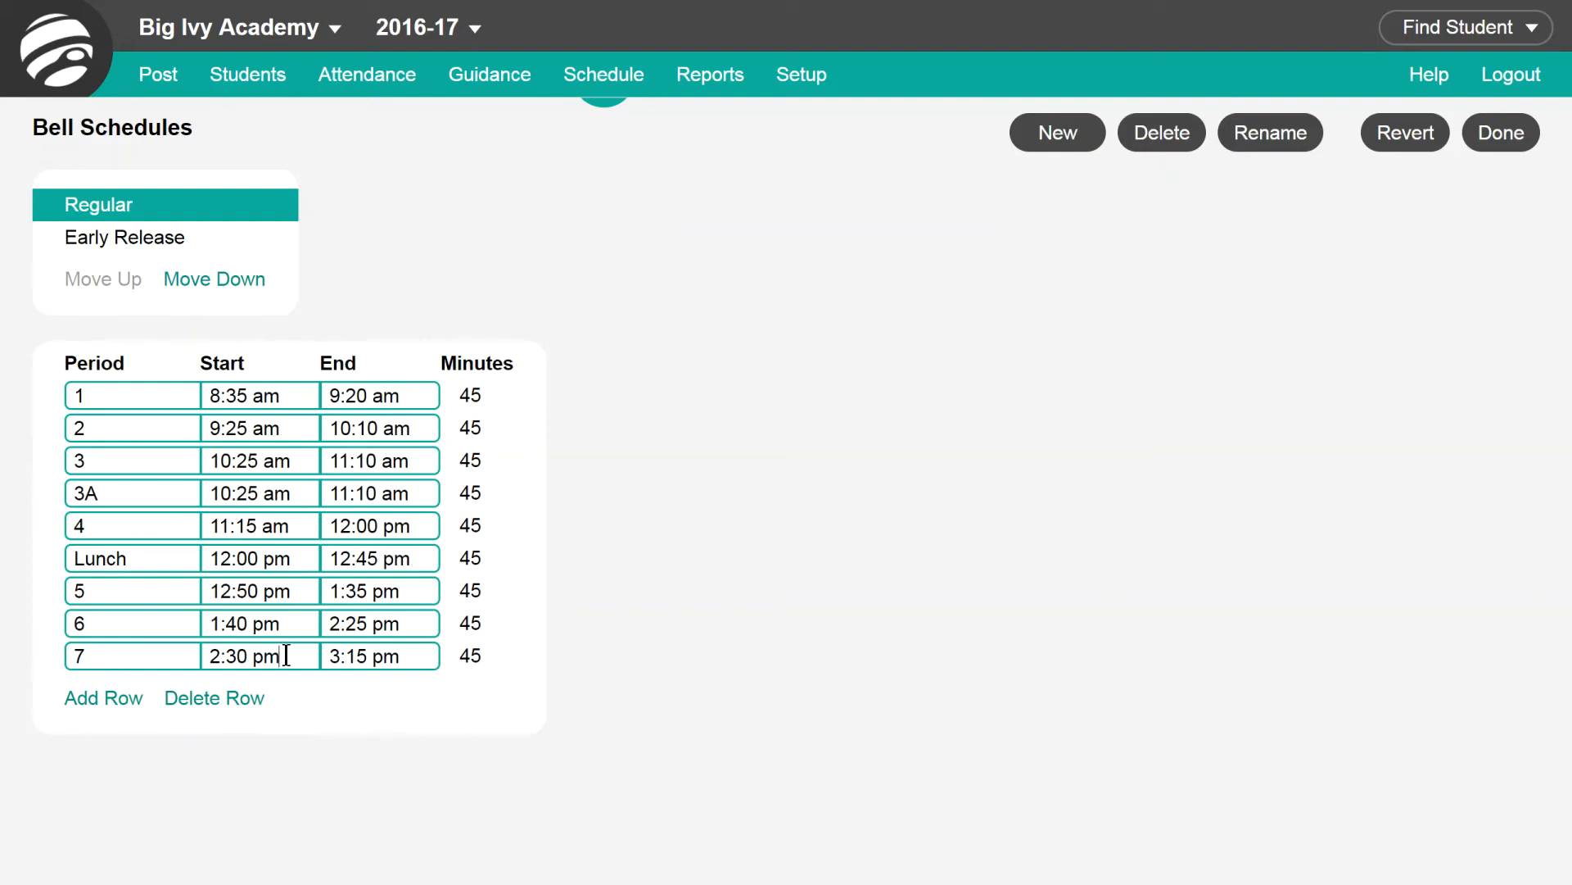
left_click(402, 655)
left_click(141, 256)
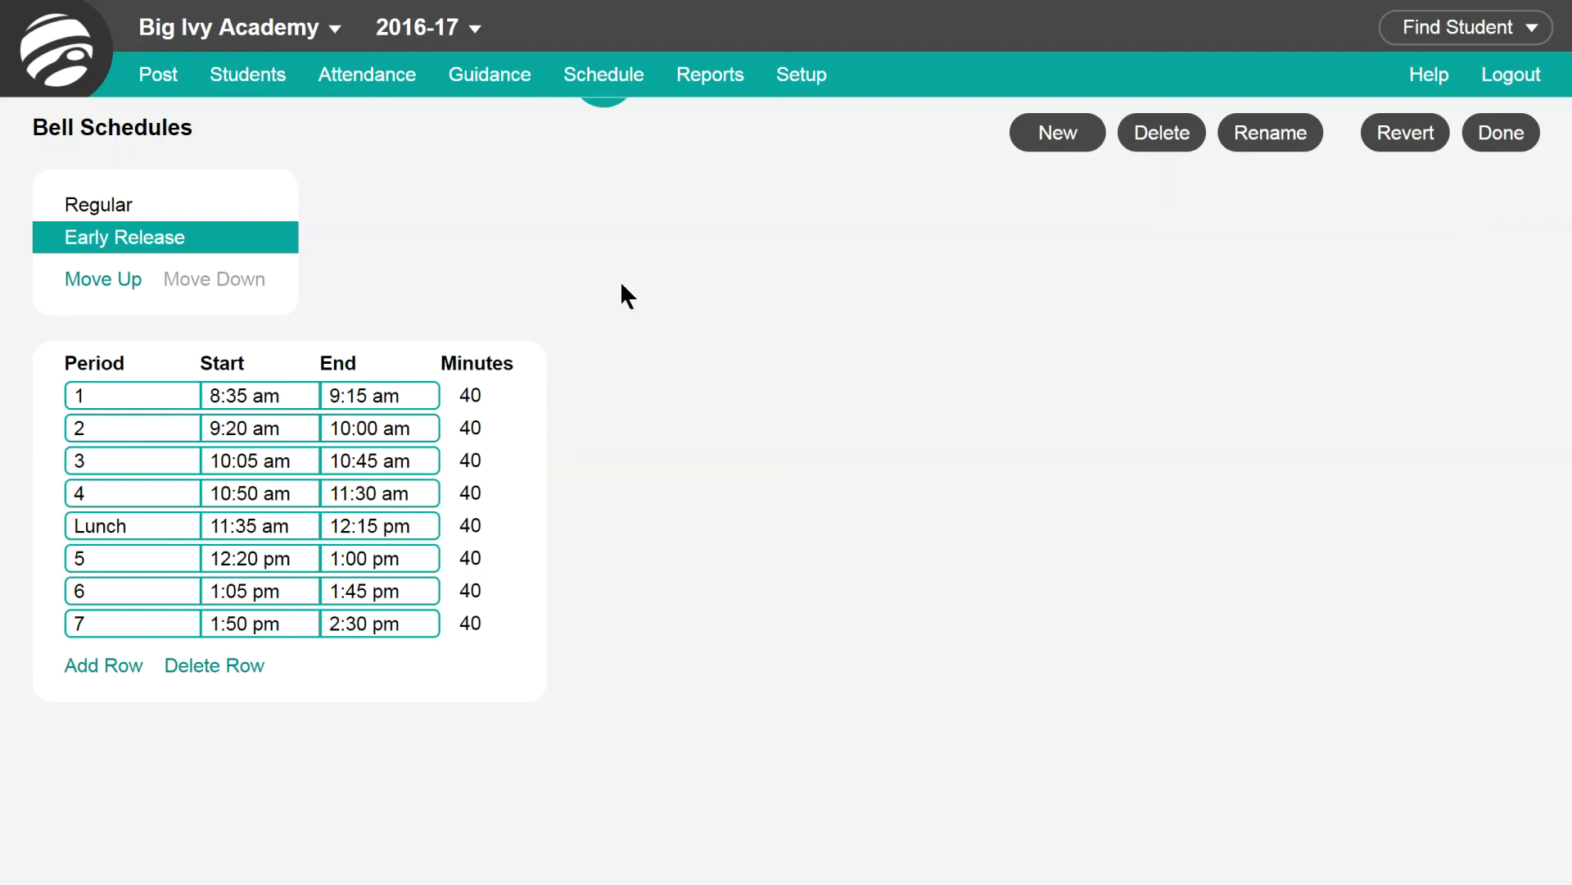
Step: Open the School Days calendar for Big Ivy Academy and set 9/7 to Early Release
left_click(596, 73)
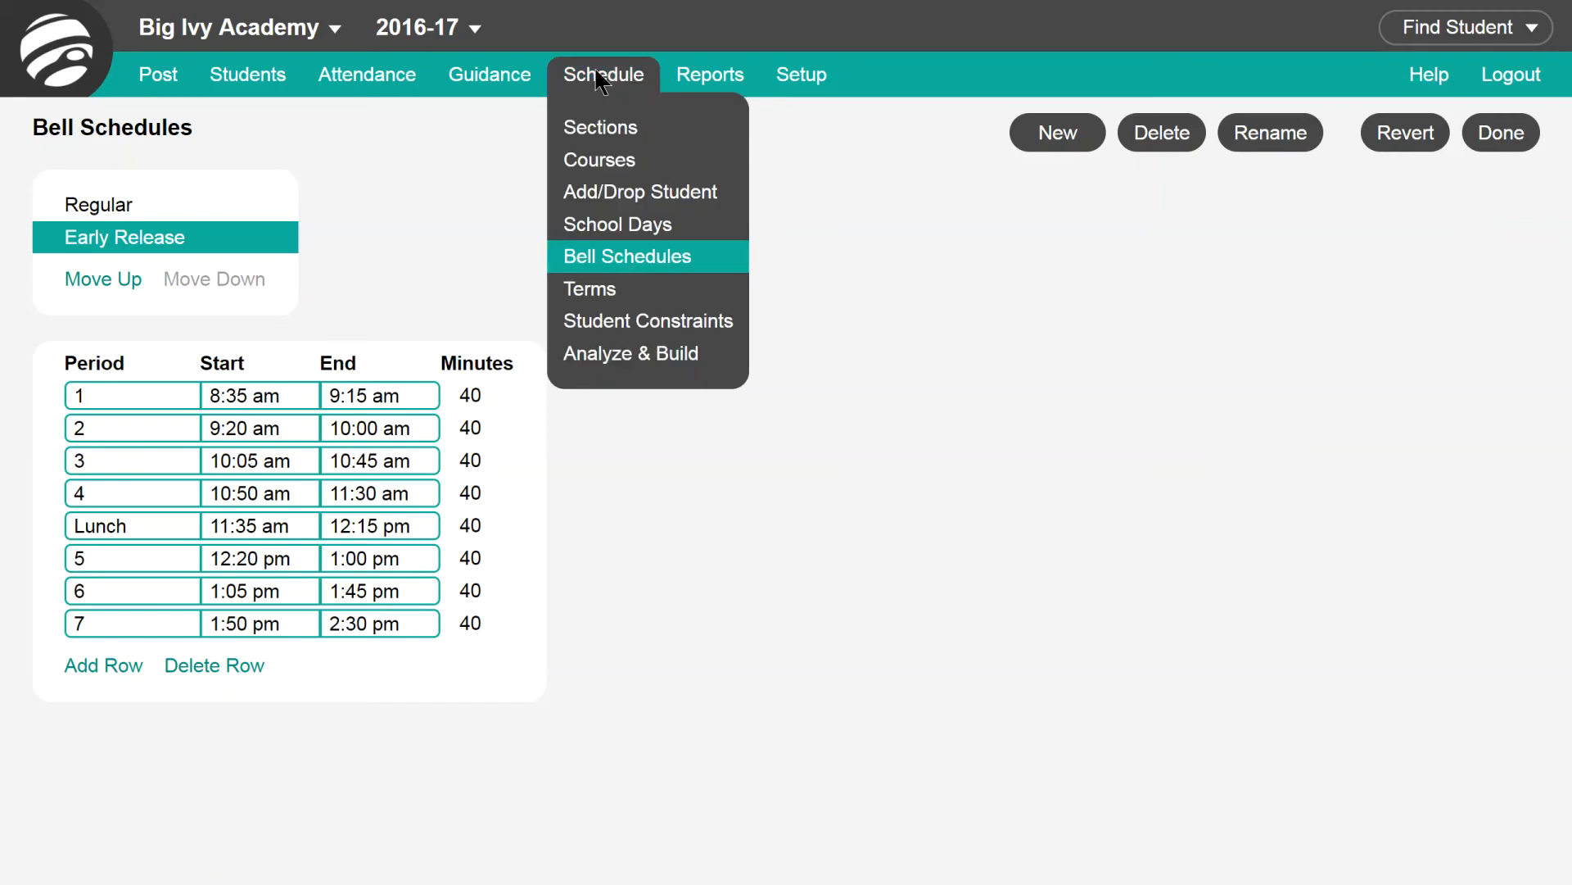
left_click(607, 232)
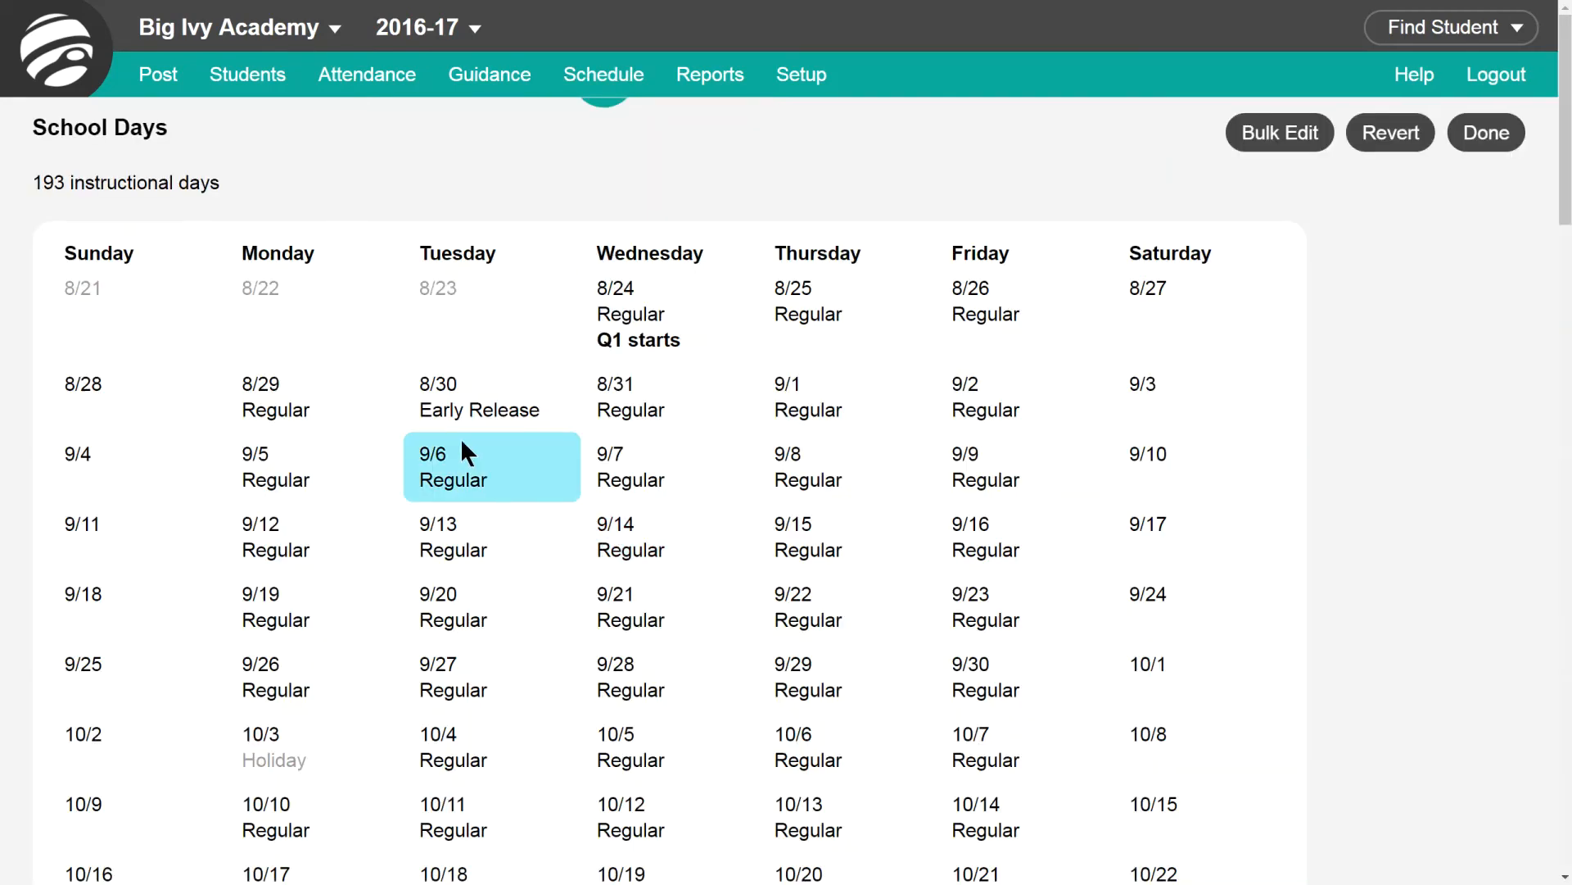
left_click(653, 485)
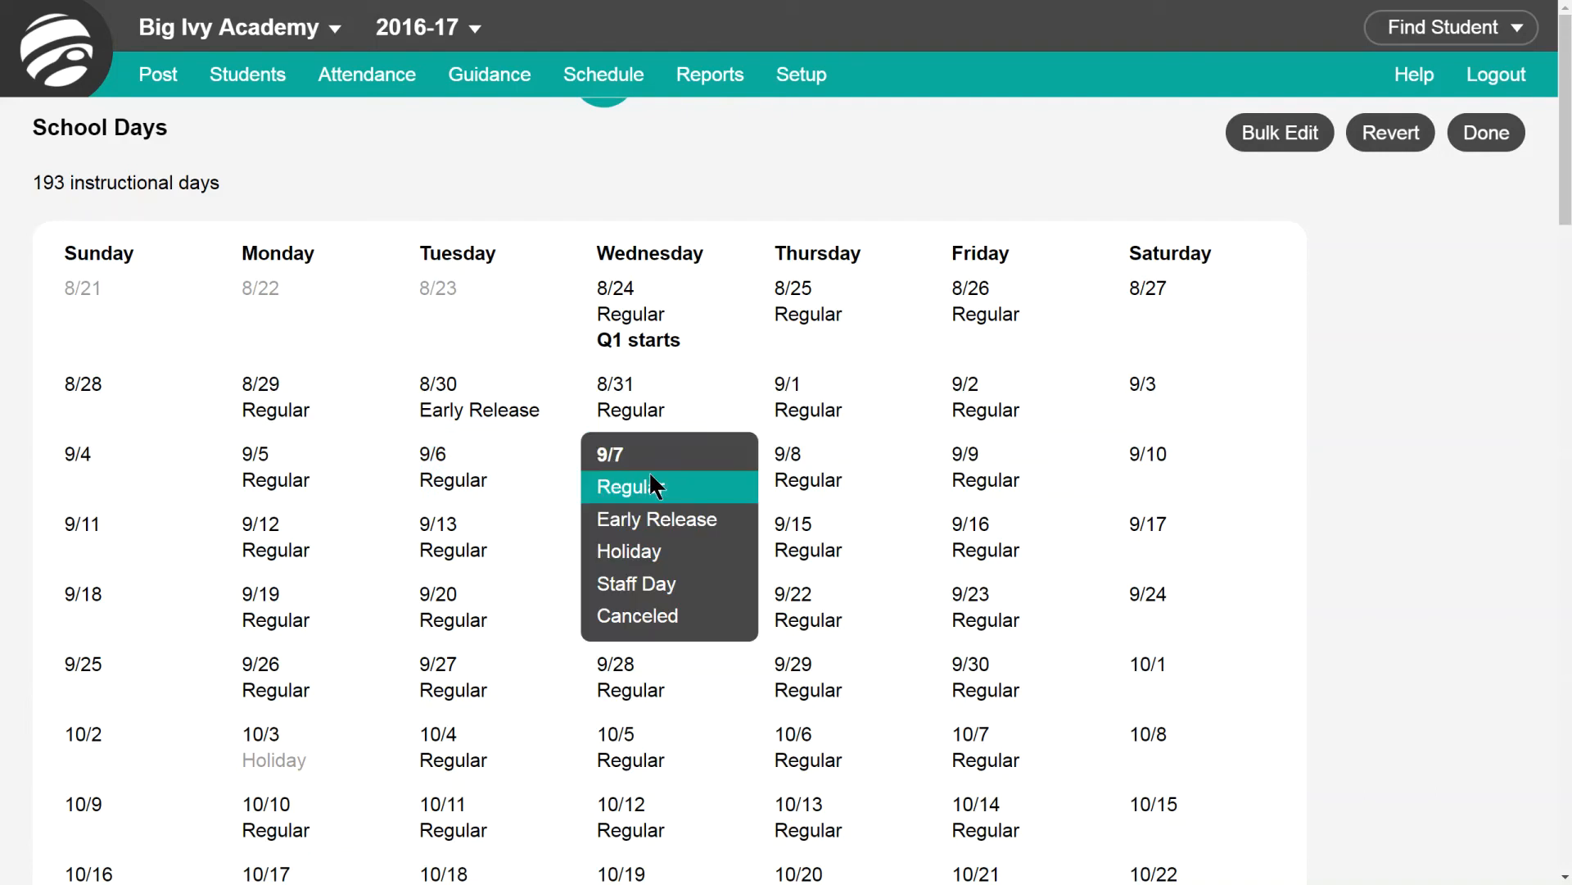
left_click(638, 528)
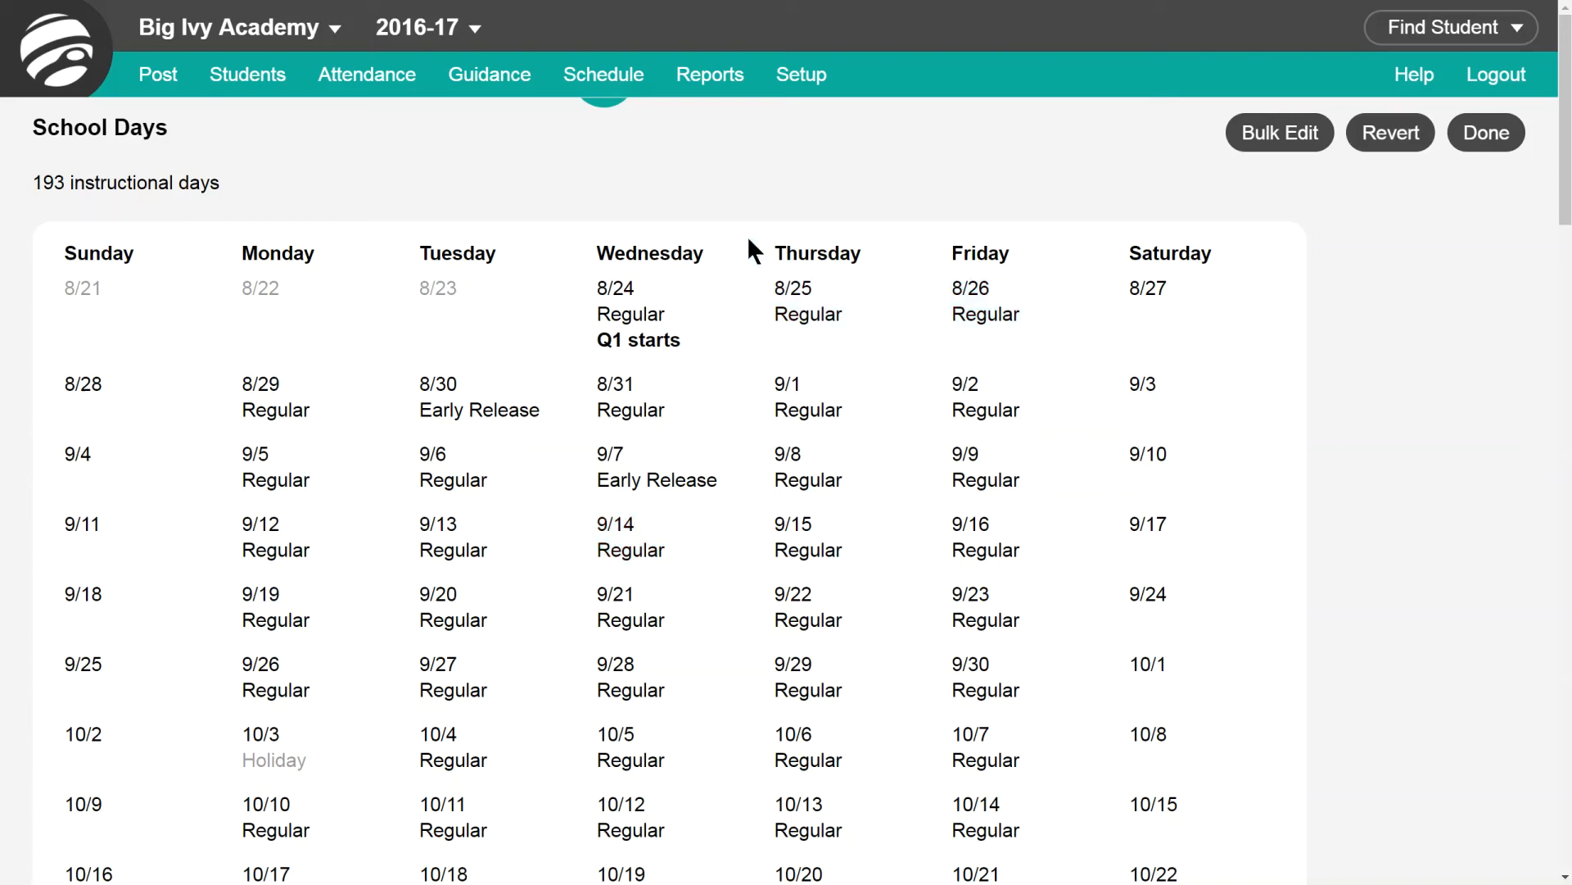
Step: Open the attendance setup and examine the minutes required to count as a full day and a half day
left_click(793, 76)
left_click(833, 391)
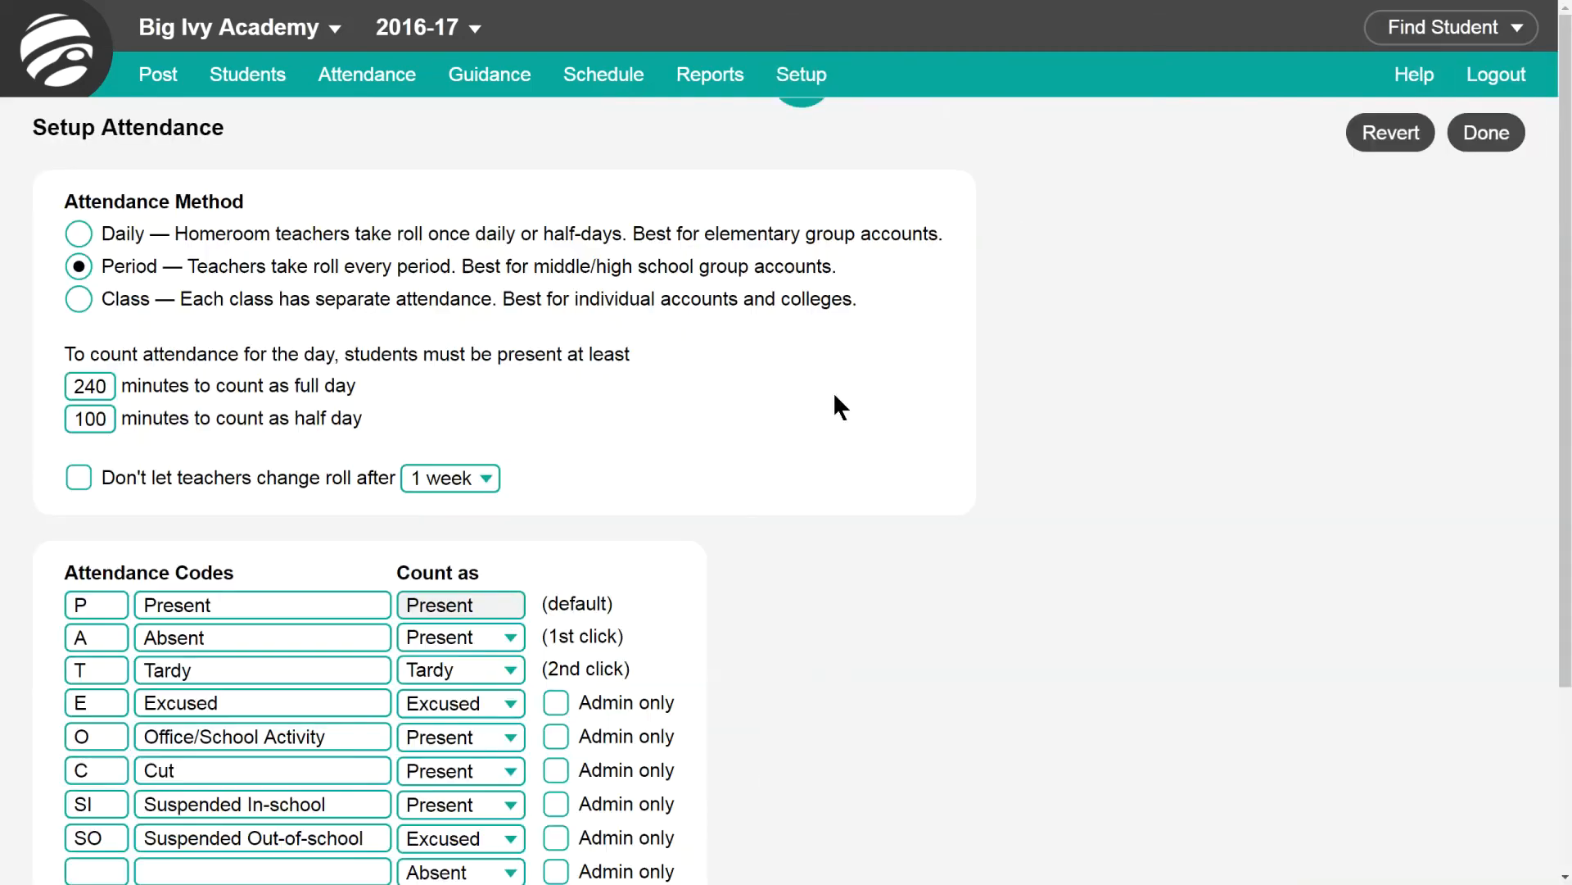
right_click(103, 386)
key("Escape")
left_click_drag(105, 390, 77, 388)
left_click(94, 422)
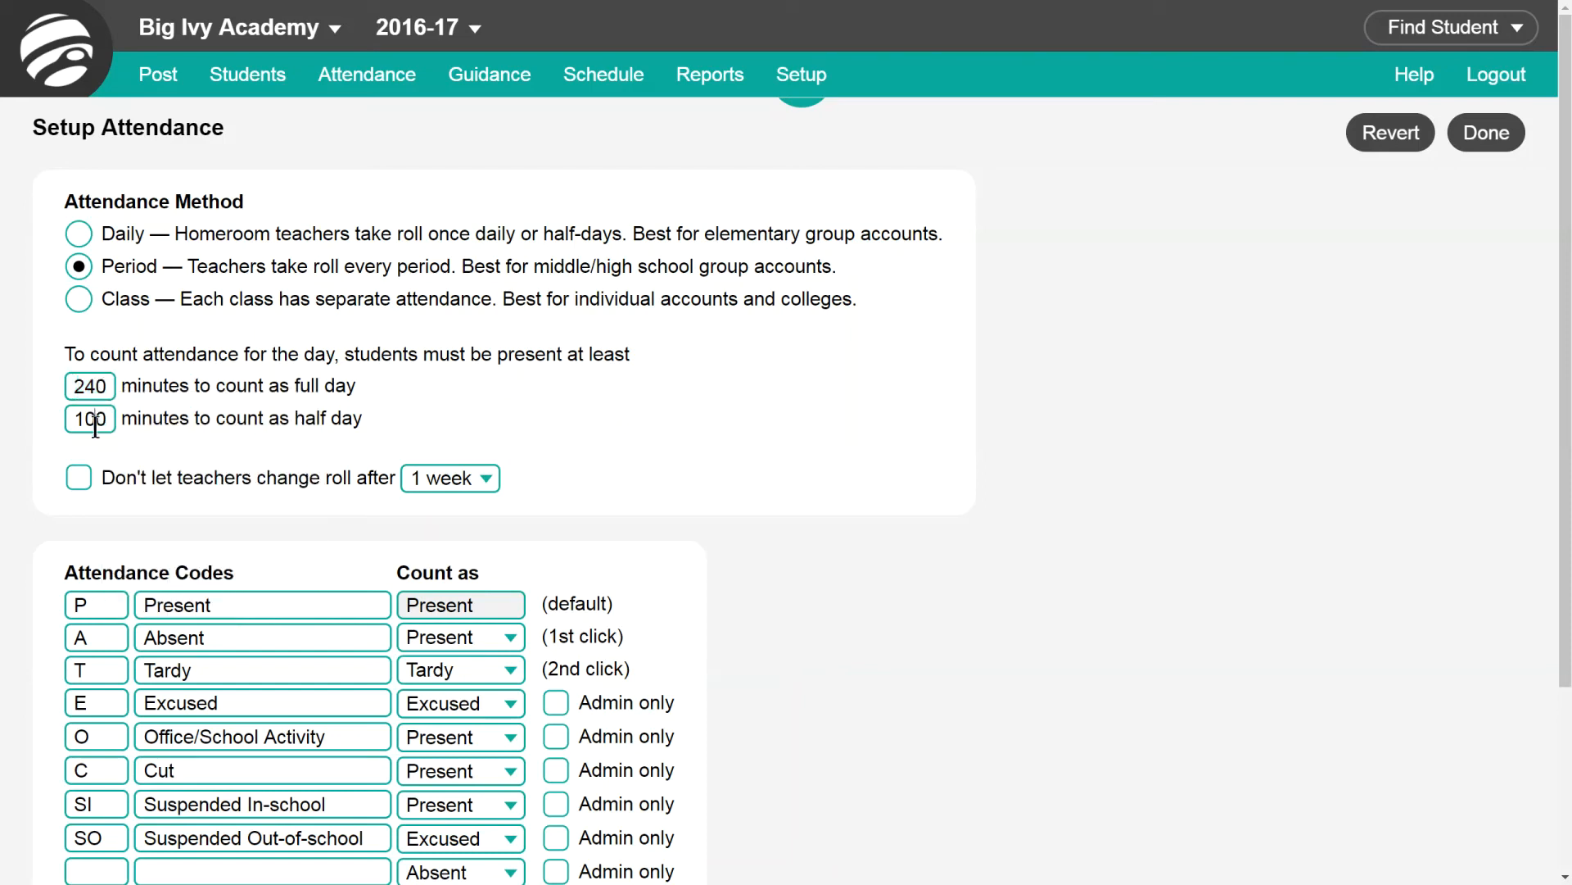